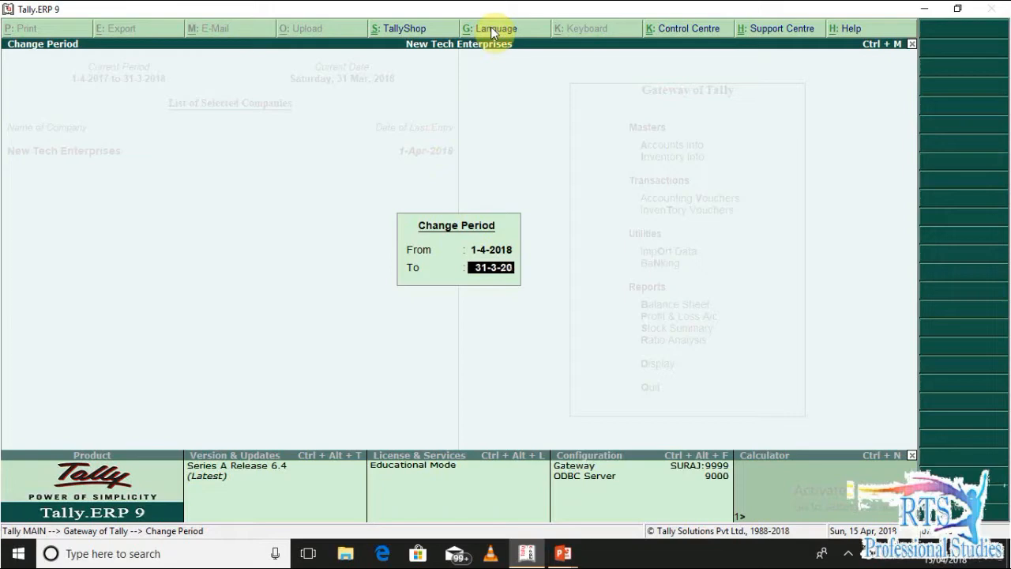
# Apply the period from 1-4-2018 to 31-3-2019 and open accounting voucher entry.
pyautogui.press('Return')
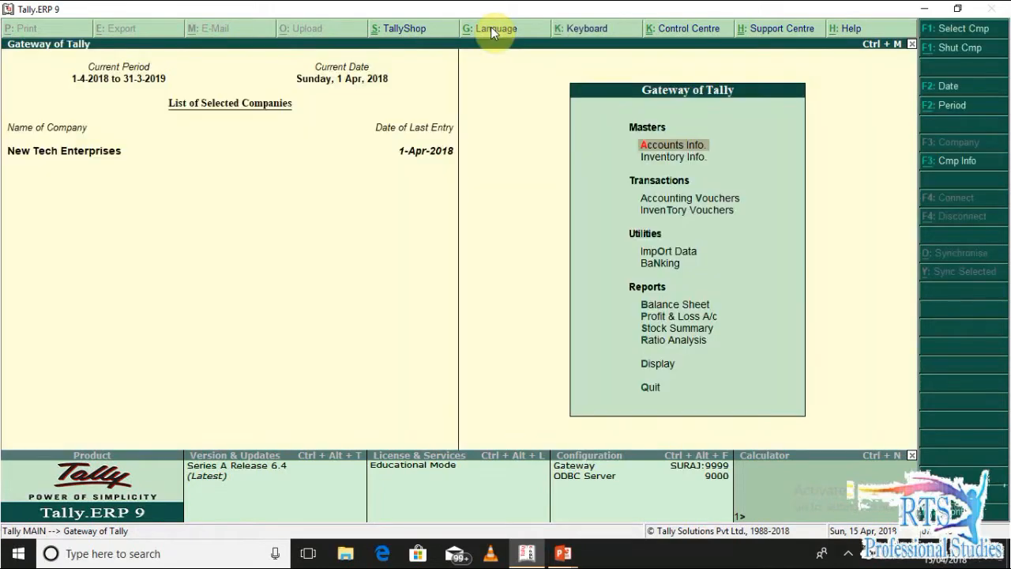
pyautogui.press('v')
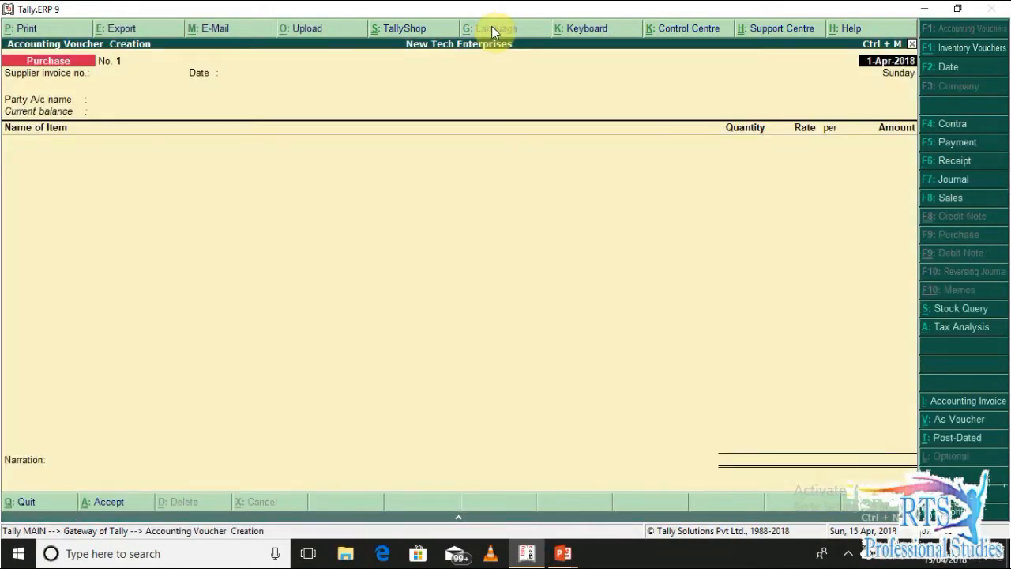
# Fill in the purchase voucher header with date 1-Apr-2018, supplier invoice number 1 and party 123 Times Enterprises.
pyautogui.press('Return')
pyautogui.write('1')
pyautogui.press('Return')
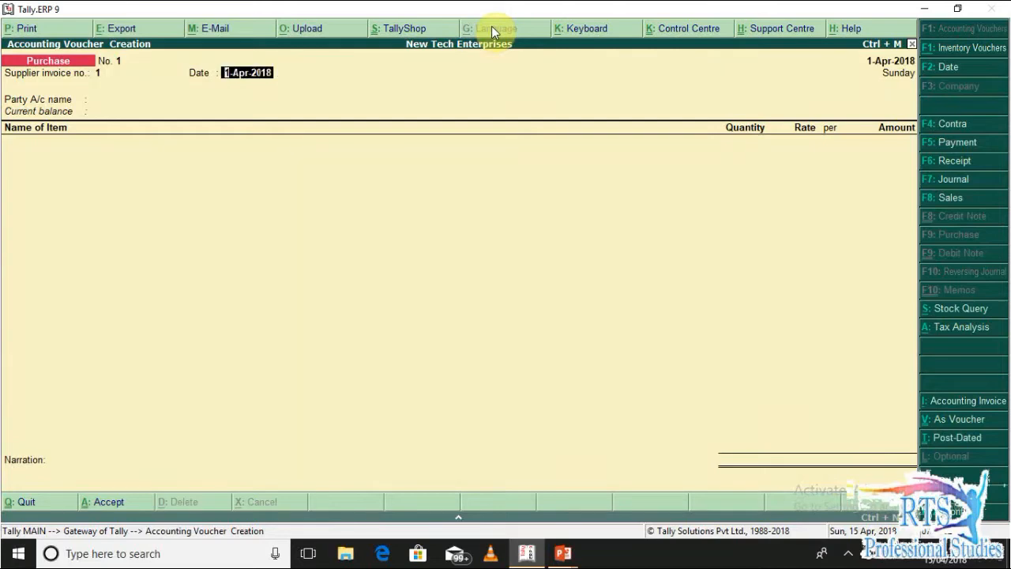
pyautogui.press('Return')
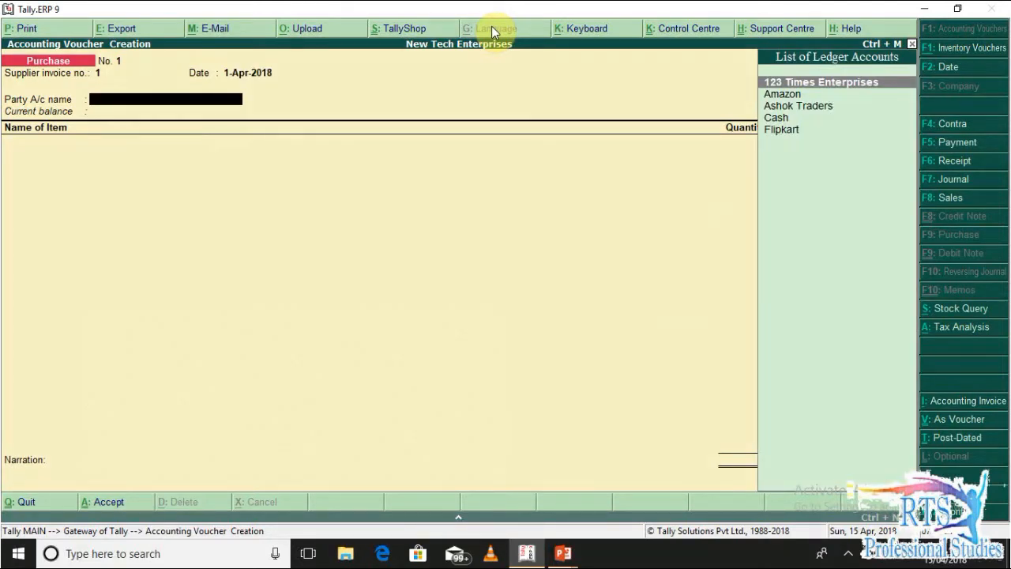
pyautogui.press('Return')
pyautogui.press('Return')
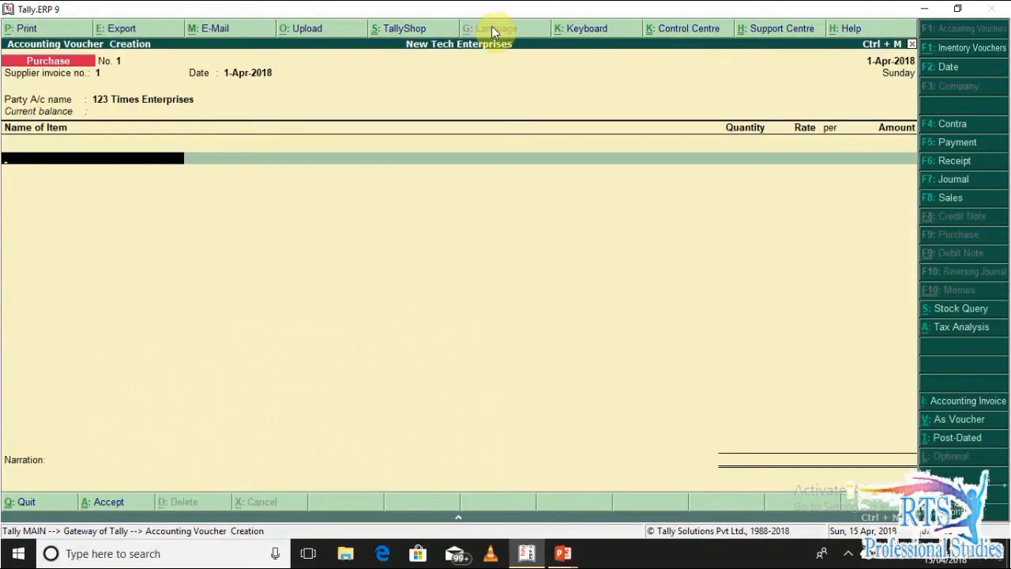
# Add the item Wrist -Watches to the purchase voucher with quantity 800 pcs and rate 600 per pcs.
pyautogui.write('W')
pyautogui.press('Down')
pyautogui.press('Down')
pyautogui.press('Return')
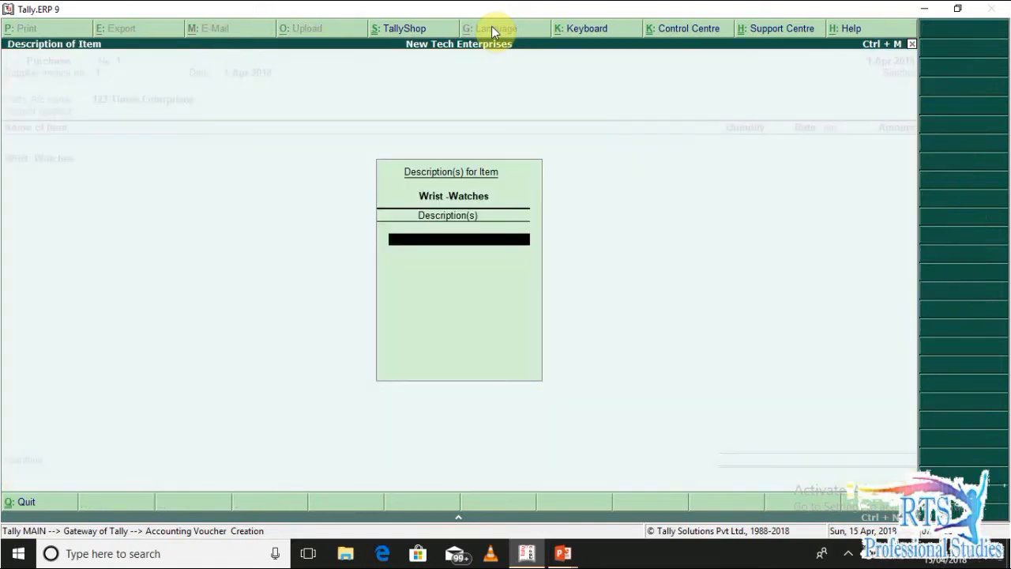
pyautogui.press('Return')
pyautogui.write('800')
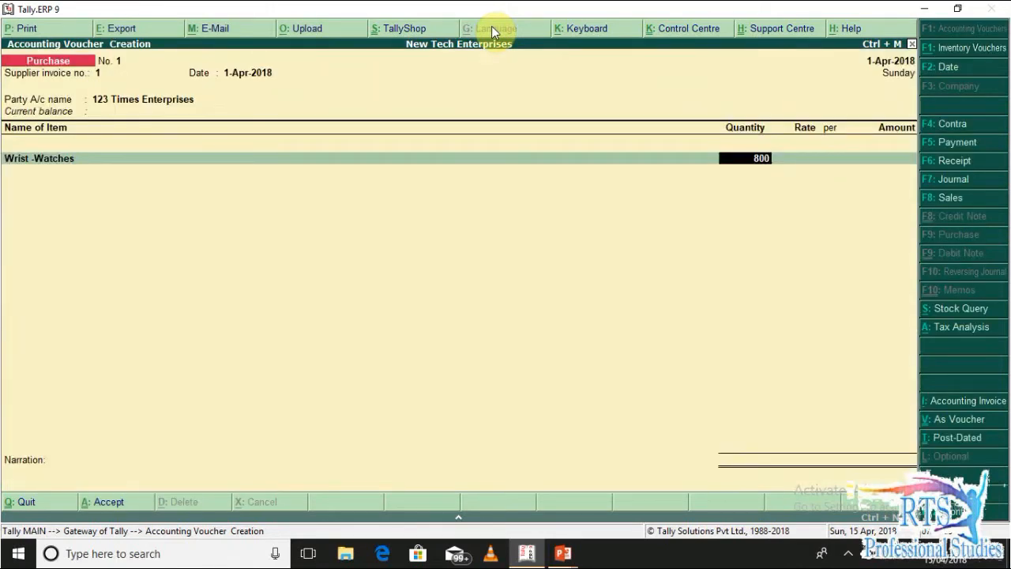
pyautogui.press('Return')
pyautogui.write('600')
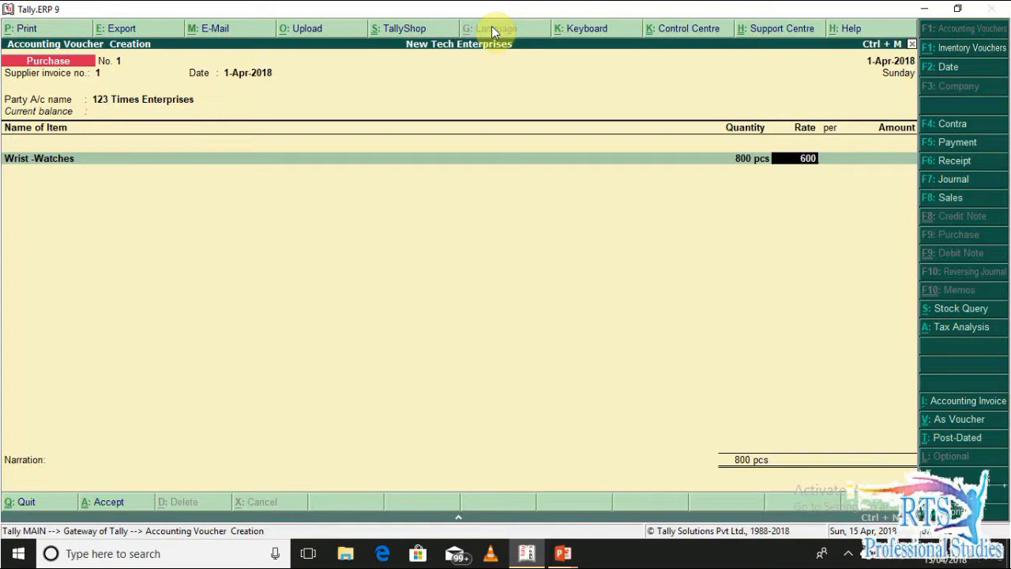
pyautogui.press('Return')
pyautogui.press('Return')
pyautogui.press('Return')
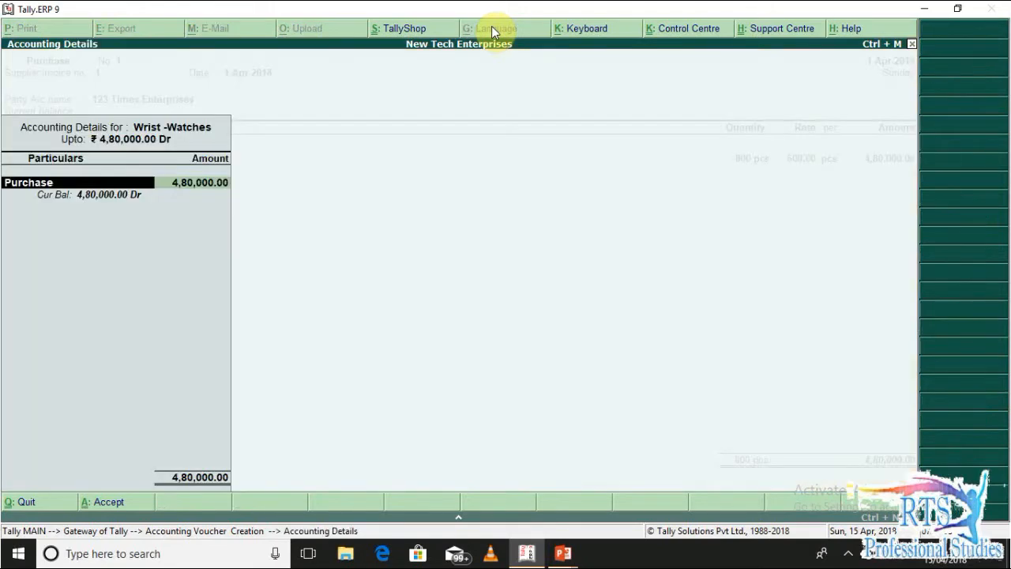
# Allocate the Wrist -Watches item to the Purchase ledger with tax classification Interstate Purchase Taxable.
pyautogui.press('Return')
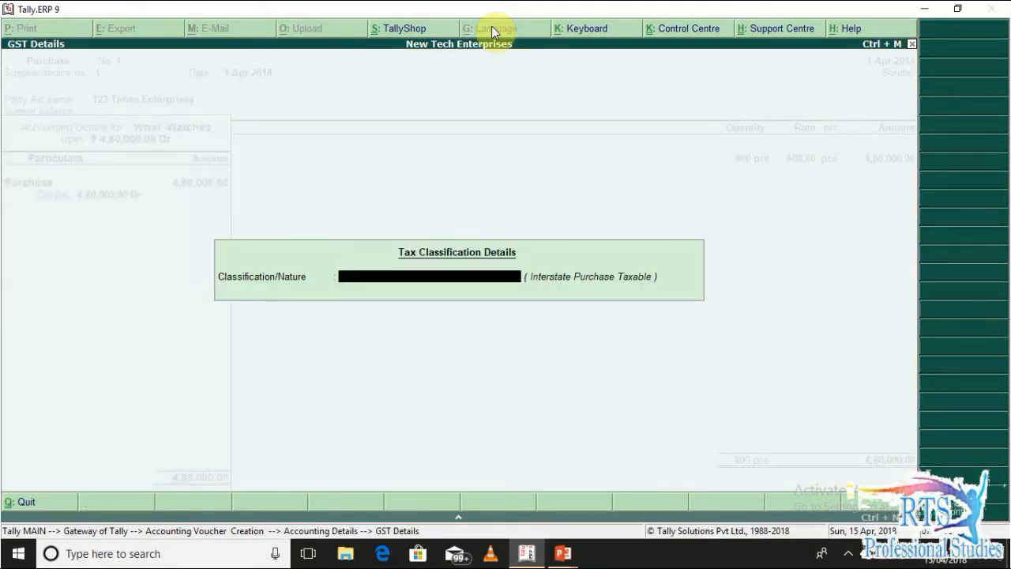
pyautogui.write('Inter')
pyautogui.press('Down')
pyautogui.press('Down')
pyautogui.press('Down')
pyautogui.press('Down')
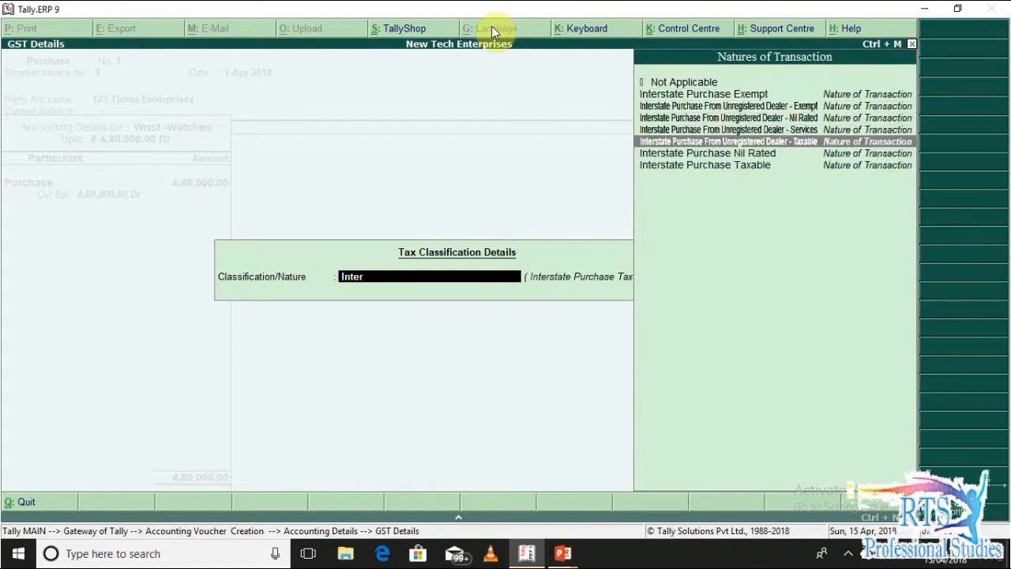
pyautogui.press('Down')
pyautogui.press('Down')
pyautogui.press('Return')
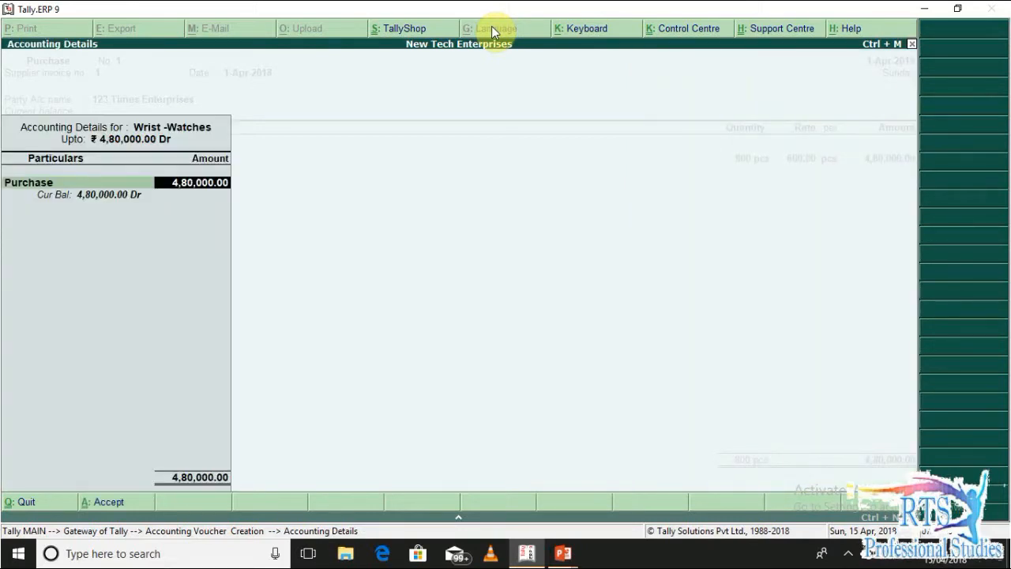
# Open the Purchase ledger for alteration and set Set/alter GST Details to Yes.
pyautogui.press('BackSpace')
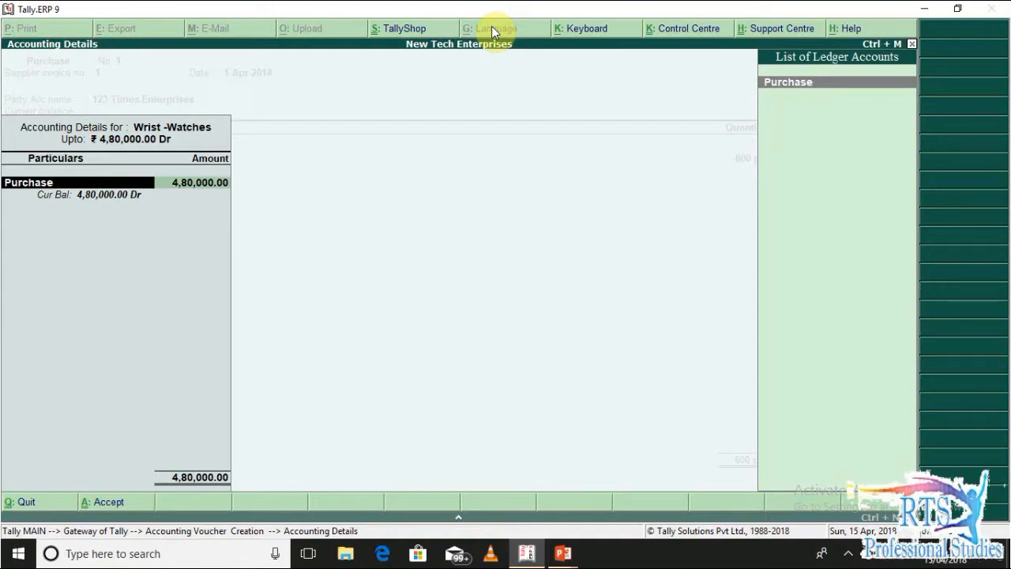
pyautogui.hotkey('ctrl', 'Return')
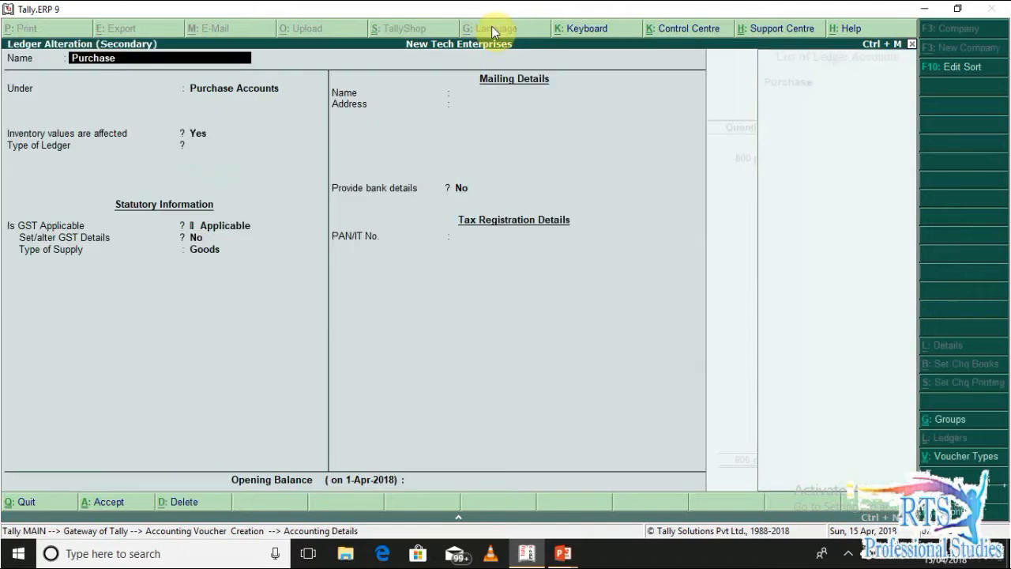
pyautogui.press('Return')
pyautogui.press('Return')
pyautogui.press('Return')
pyautogui.press('Return')
pyautogui.press('Return')
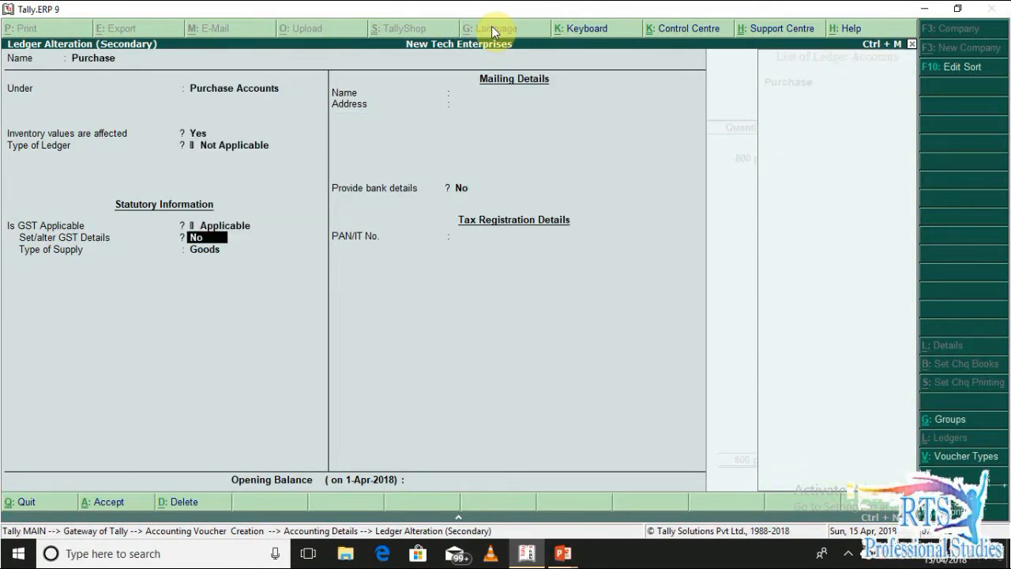
pyautogui.press('y')
pyautogui.press('Return')
pyautogui.press('Return')
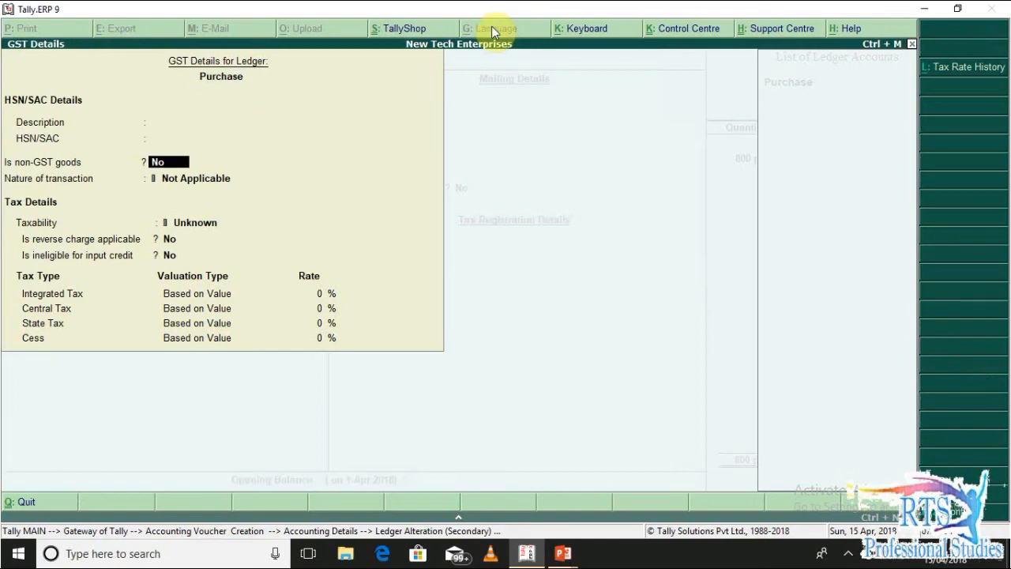
# Accept the Purchase ledger's GST details and save the altered ledger.
pyautogui.press('Return')
pyautogui.press('Return')
pyautogui.hotkey('ctrl', 'a')
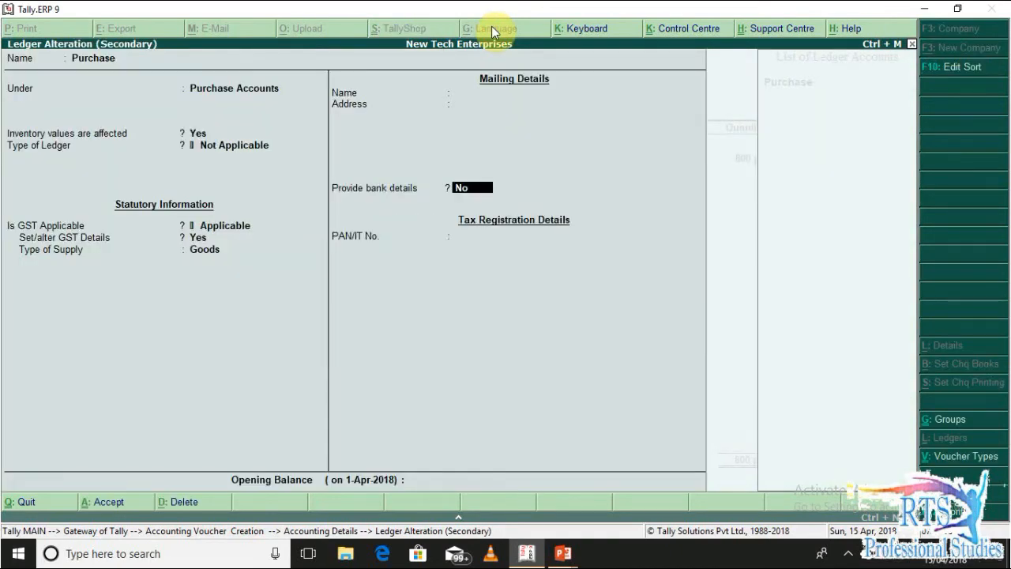
pyautogui.press('Return')
pyautogui.press('Return')
# Confirm the Purchase allocation for Wrist -Watches with the Interstate Purchase Taxable classification.
pyautogui.press('Return')
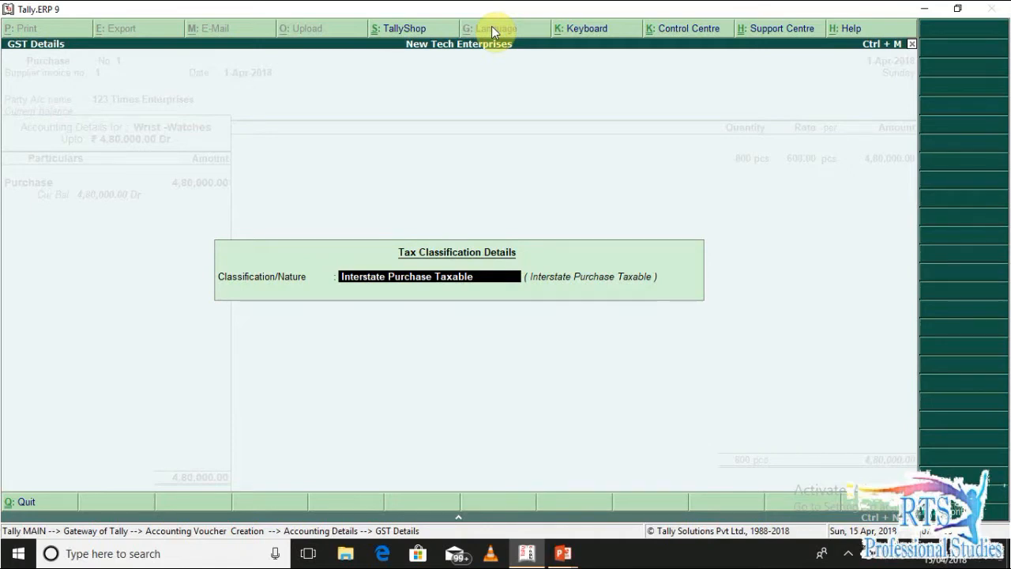
pyautogui.press('Return')
pyautogui.press('Return')
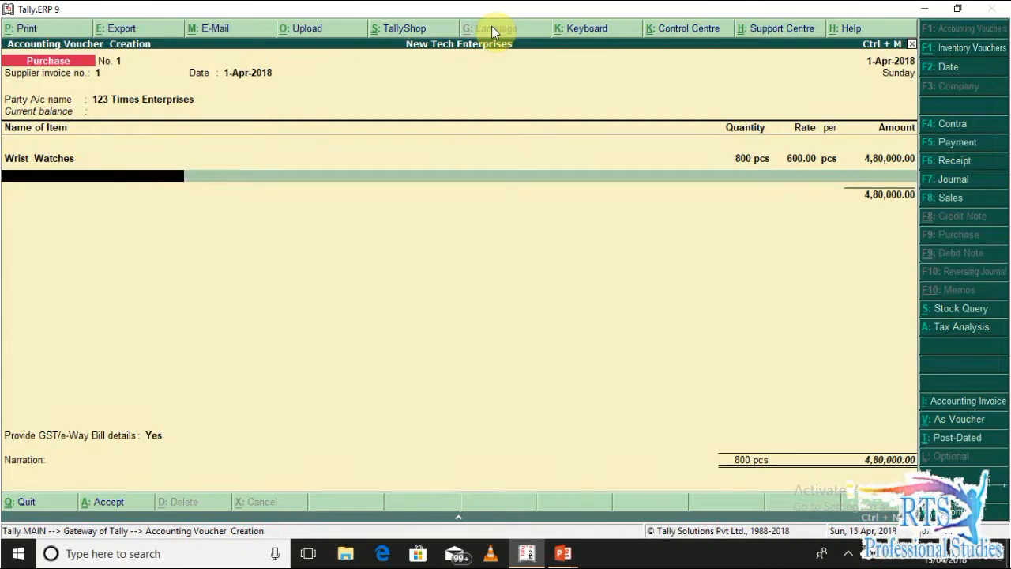
# Review the Wrist -Watches line's quantity, rate and amount, along with its Purchase allocation and tax classification.
pyautogui.press('BackSpace')
pyautogui.press('BackSpace')
pyautogui.press('BackSpace')
pyautogui.press('BackSpace')
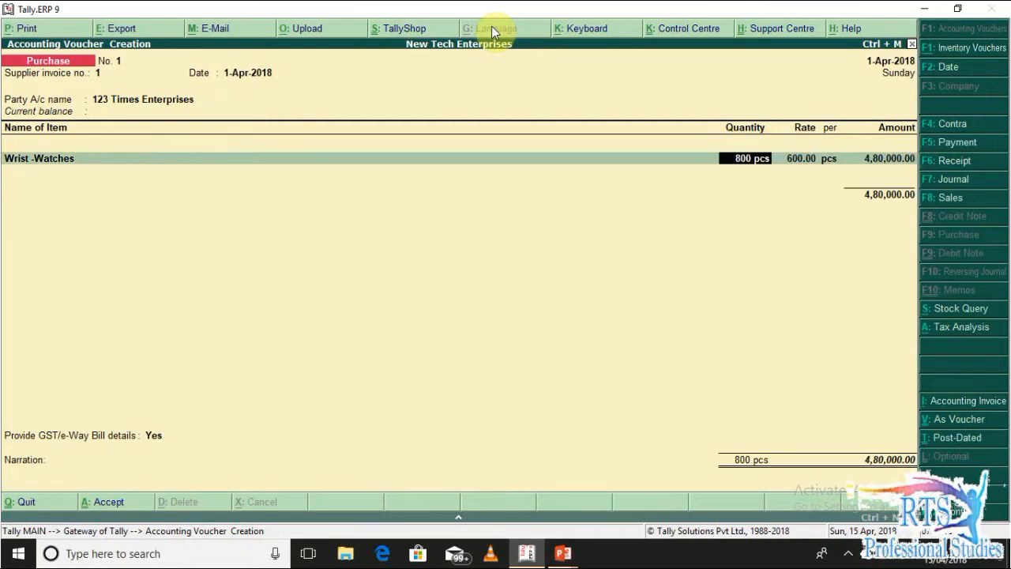
pyautogui.press('Return')
pyautogui.press('Return')
pyautogui.press('Return')
pyautogui.press('Return')
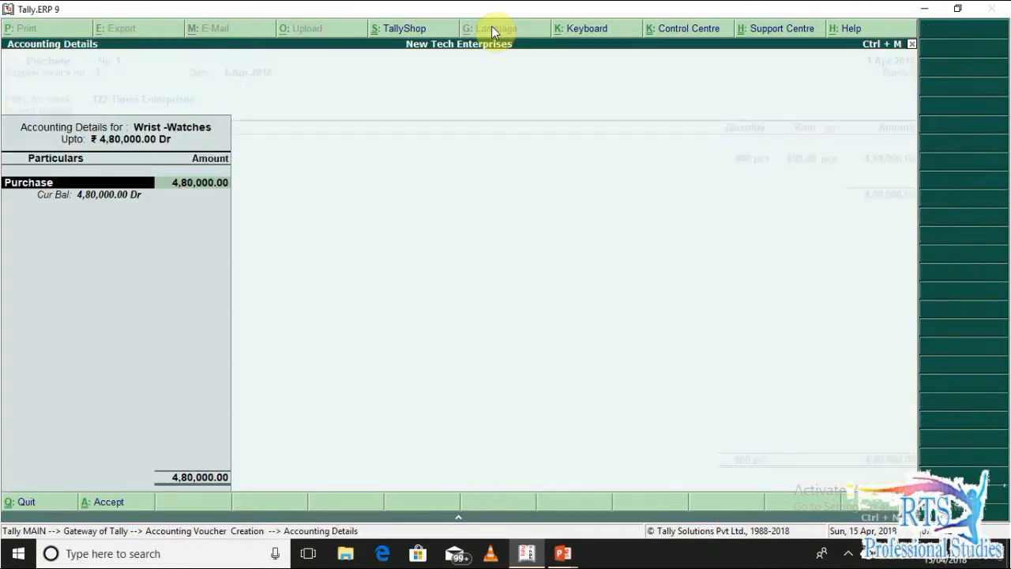
pyautogui.press('Return')
pyautogui.press('BackSpace')
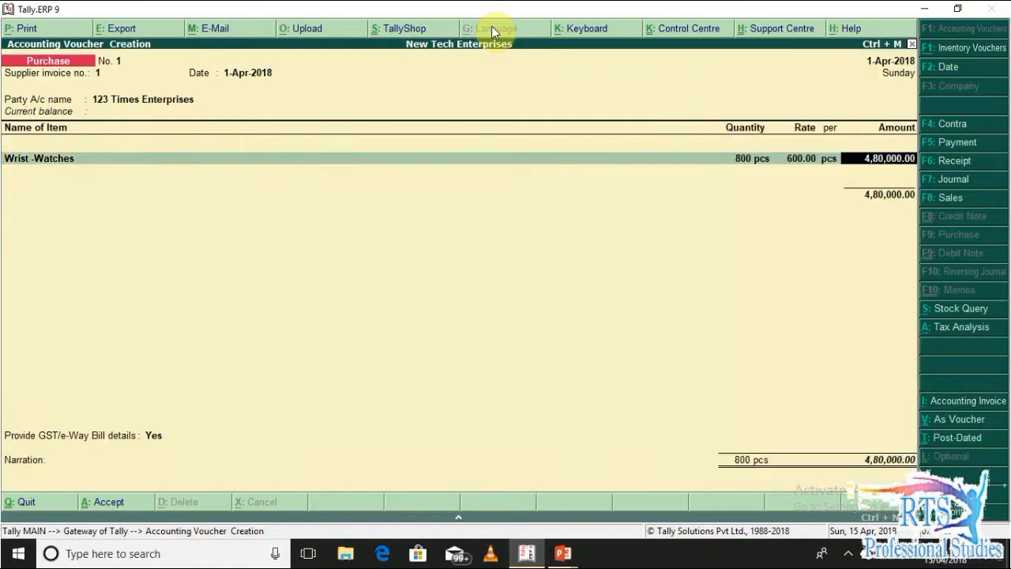
pyautogui.press('Return')
pyautogui.press('Return')
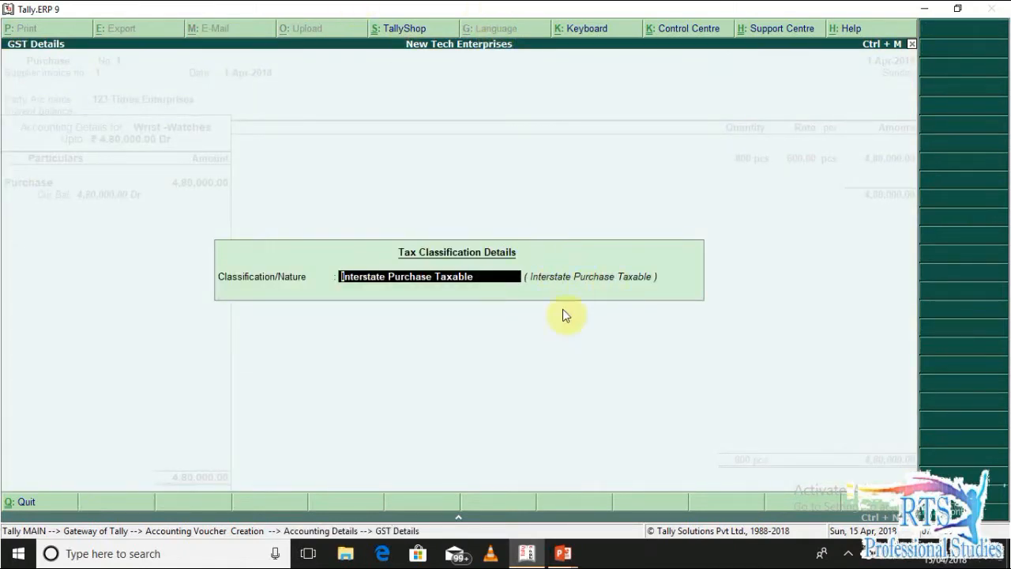
pyautogui.press('Return')
pyautogui.press('Return')
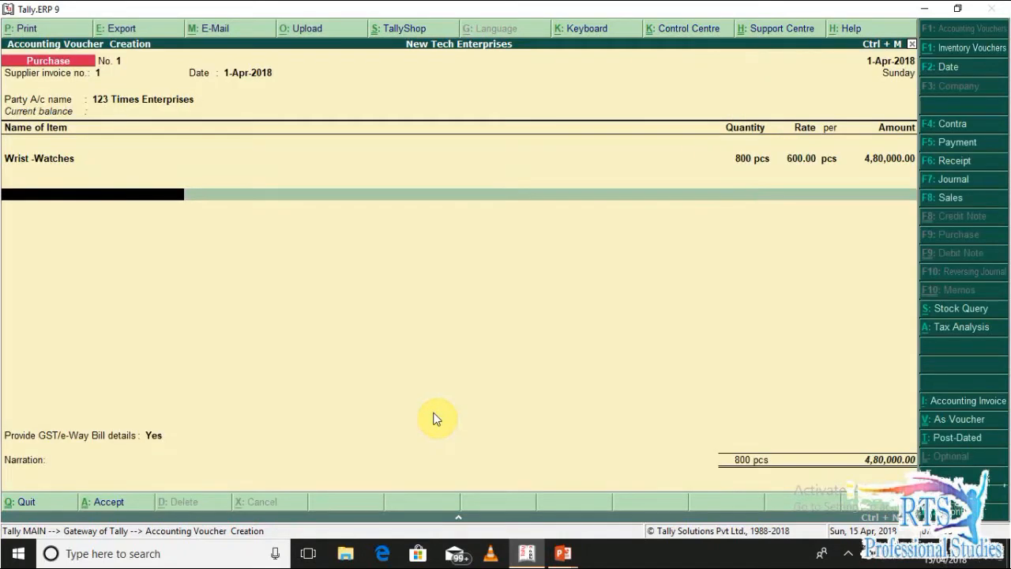
pyautogui.write('Out')
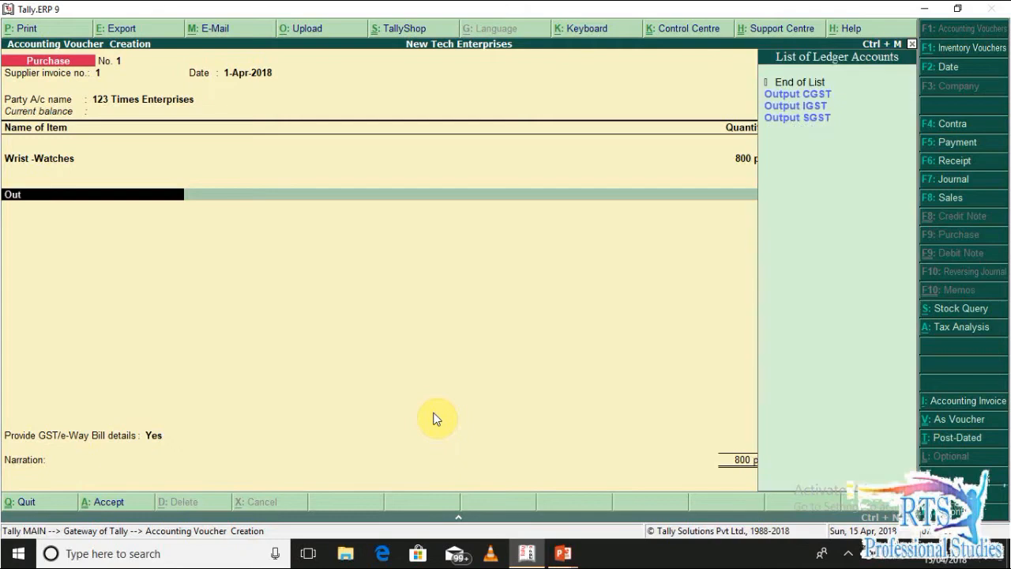
pyautogui.press('Down')
pyautogui.press('Down')
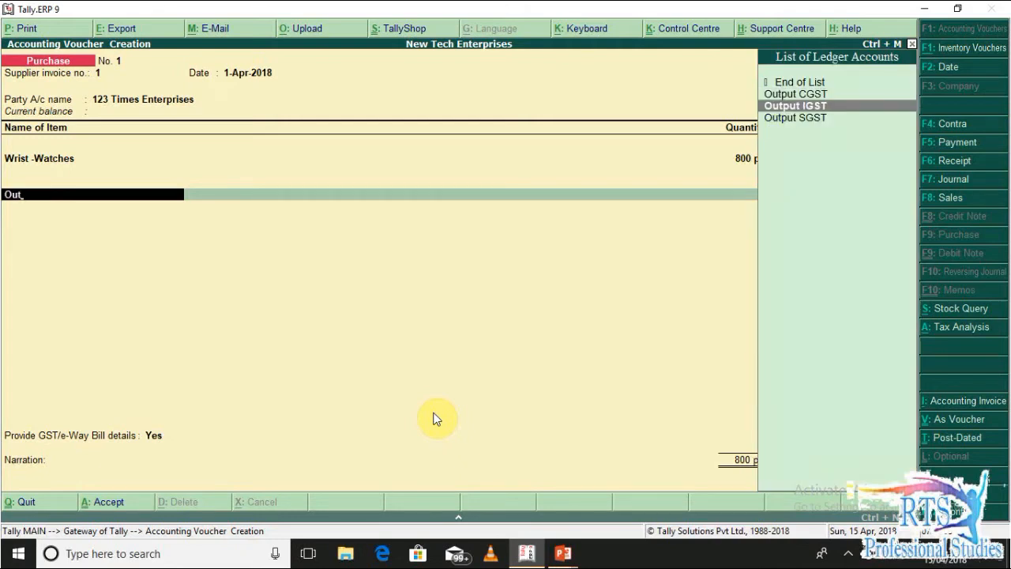
pyautogui.press('BackSpace')
pyautogui.press('BackSpace')
pyautogui.press('BackSpace')
# Add the Input IGST ledger below the Wrist -Watches item with its calculated tax amount and end the ledger list.
pyautogui.write('Input')
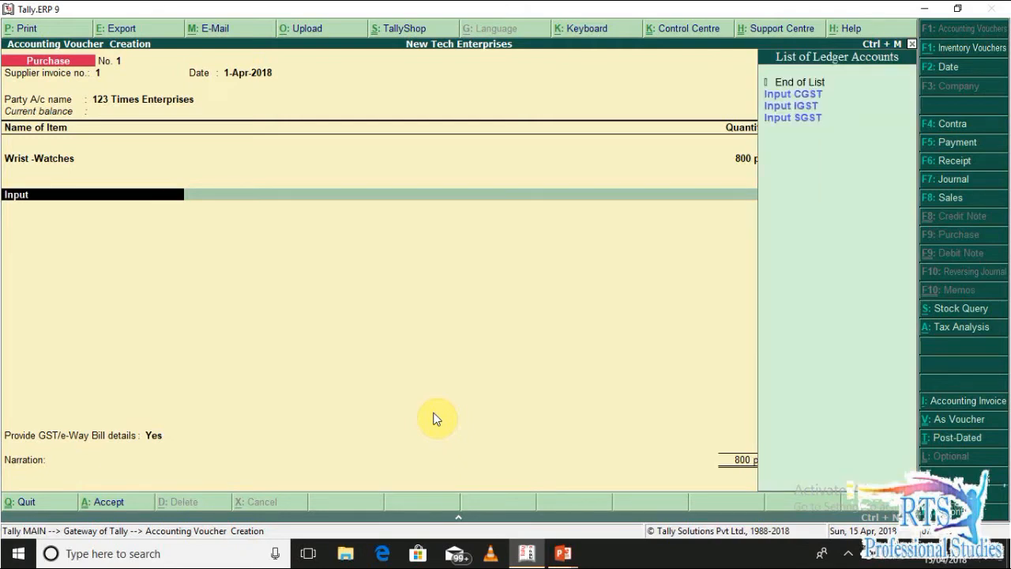
pyautogui.press('Down')
pyautogui.press('Down')
pyautogui.press('Return')
pyautogui.press('Return')
pyautogui.press('Return')
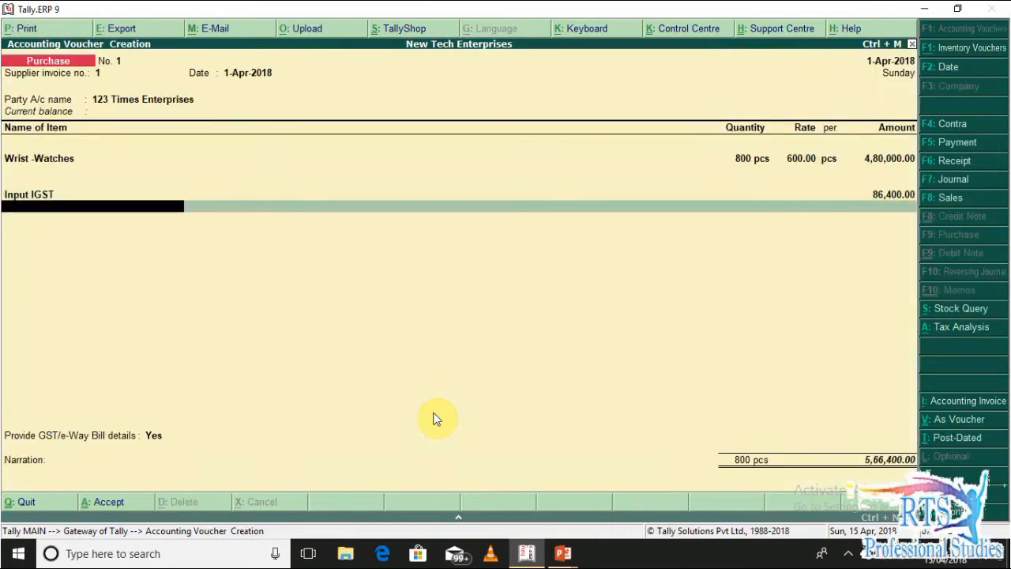
pyautogui.press('Return')
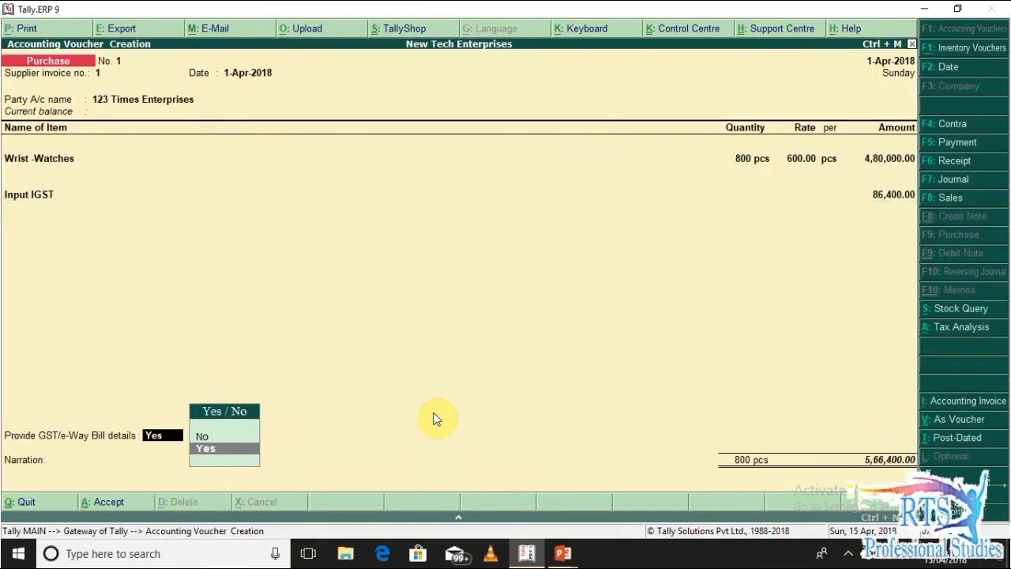
# Set Provide GST/e-Way Bill details to No and accept the bill-wise New Ref 1 for 123 Times Enterprises.
pyautogui.press('Up')
pyautogui.press('Return')
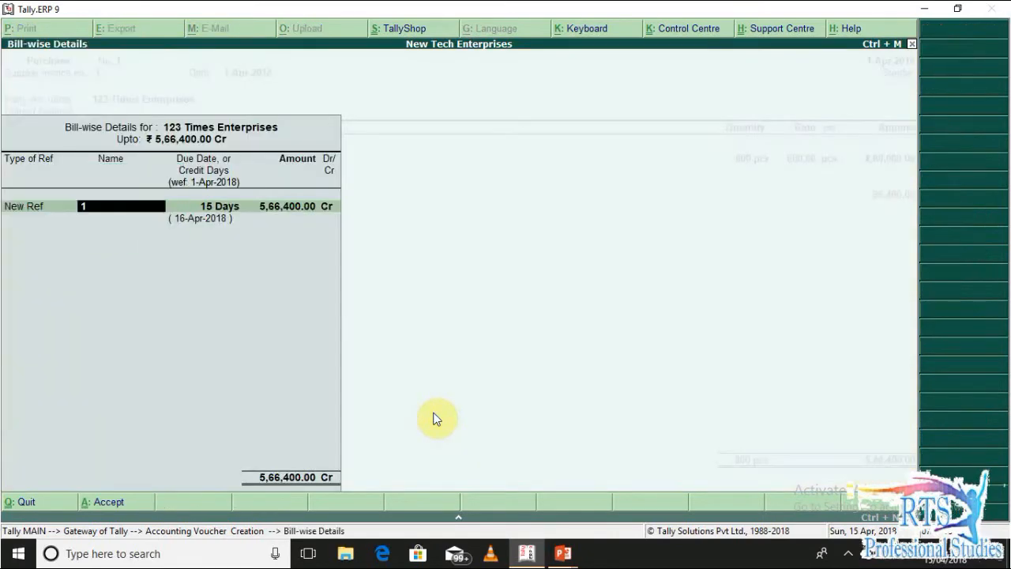
pyautogui.press('Return')
# Enter the narration "being goods purchase" and save the purchase voucher.
pyautogui.write('being')
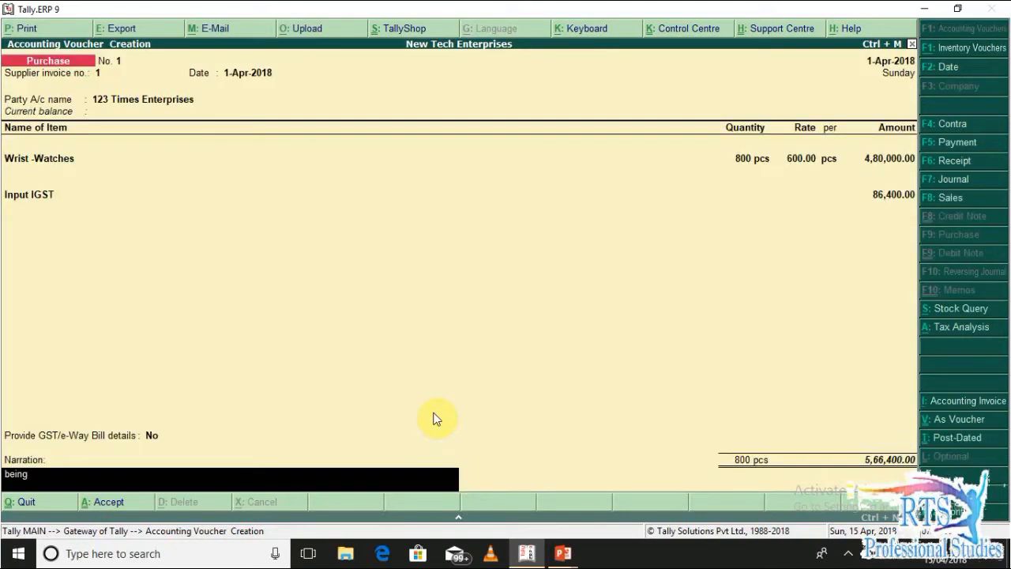
pyautogui.write('  goods purchase')
pyautogui.press('Return')
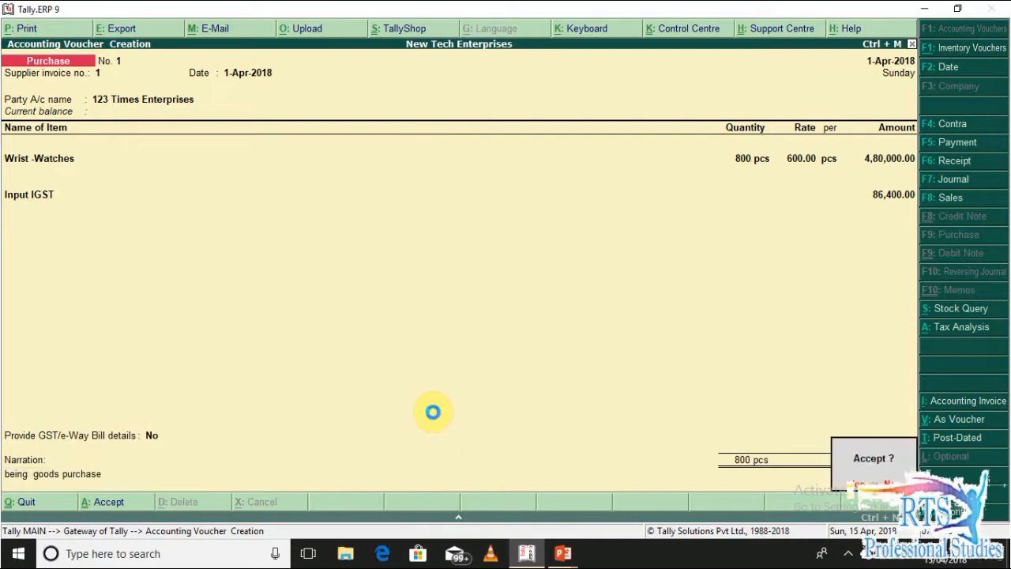
pyautogui.press('Return')
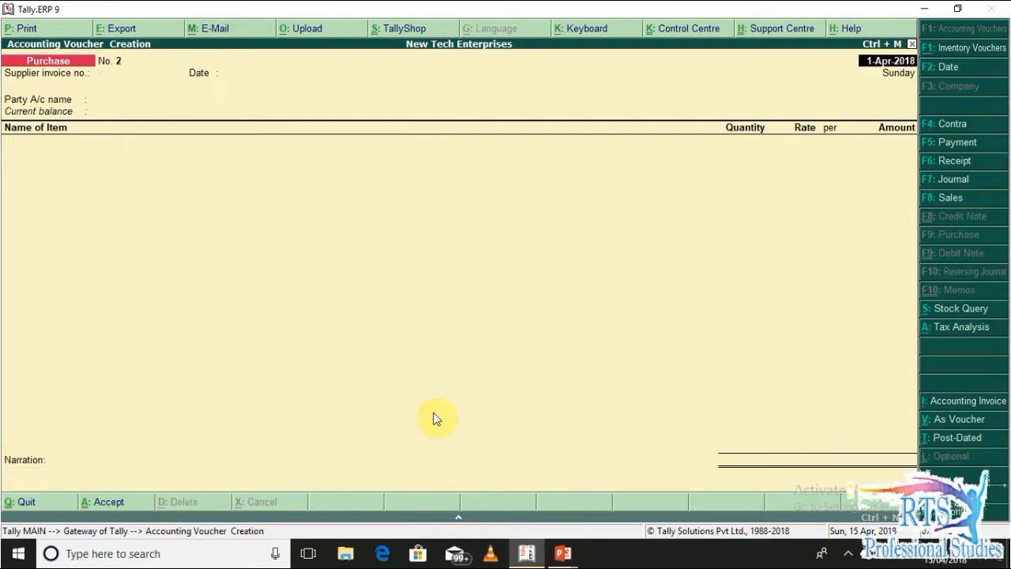
# Leave voucher entry for the Gateway of Tally and open Accounts Info.
pyautogui.press('Escape')
pyautogui.press('Return')
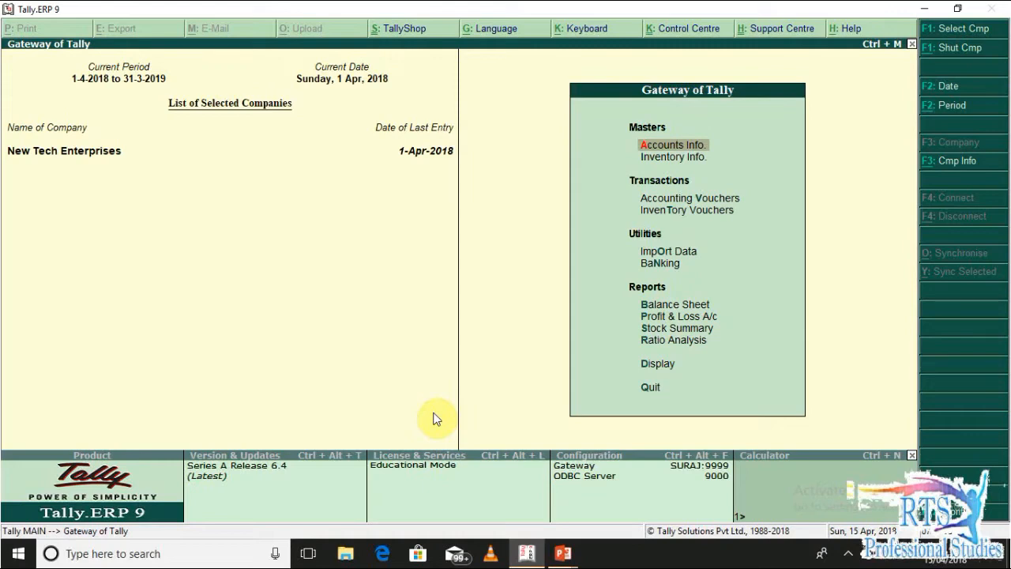
pyautogui.press('Return')
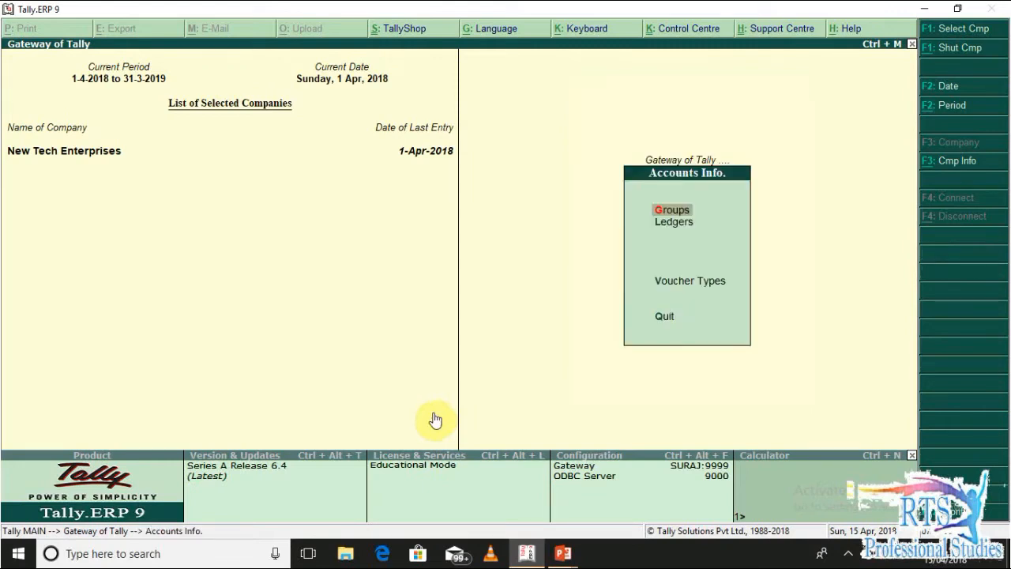
# Start a new voucher type named Tax Invoice, based on Sales with the abbreviation Sale and Automatic numbering.
pyautogui.press('v')
pyautogui.press('Return')
pyautogui.write('Ta')
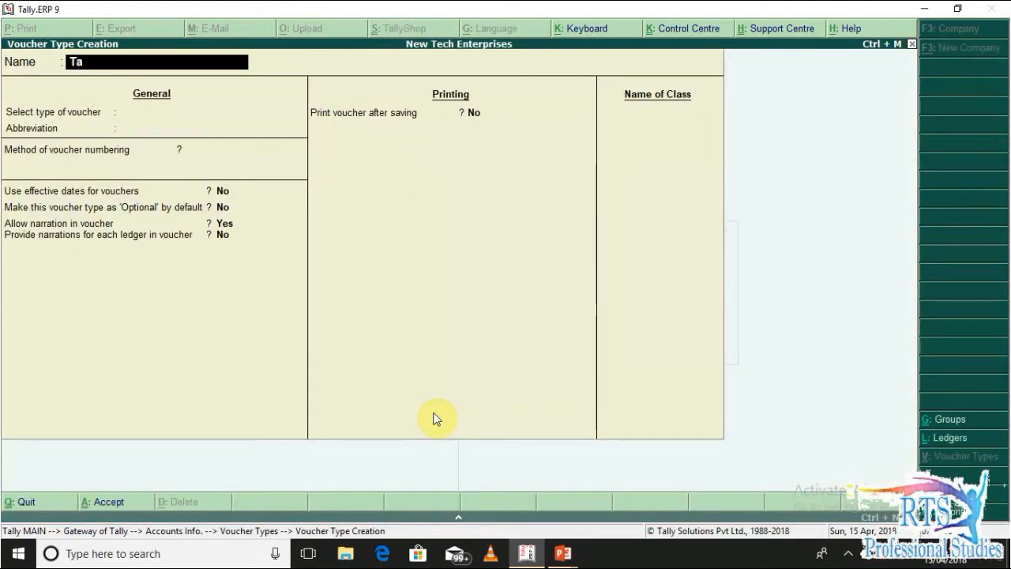
pyautogui.write('x Invoice')
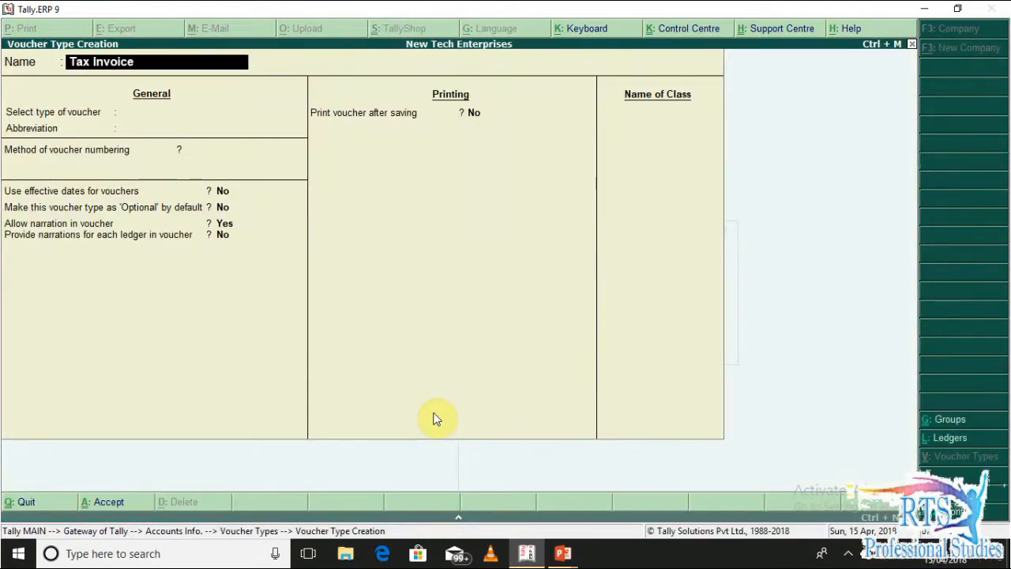
pyautogui.press('Return')
pyautogui.write('Sa')
pyautogui.press('Return')
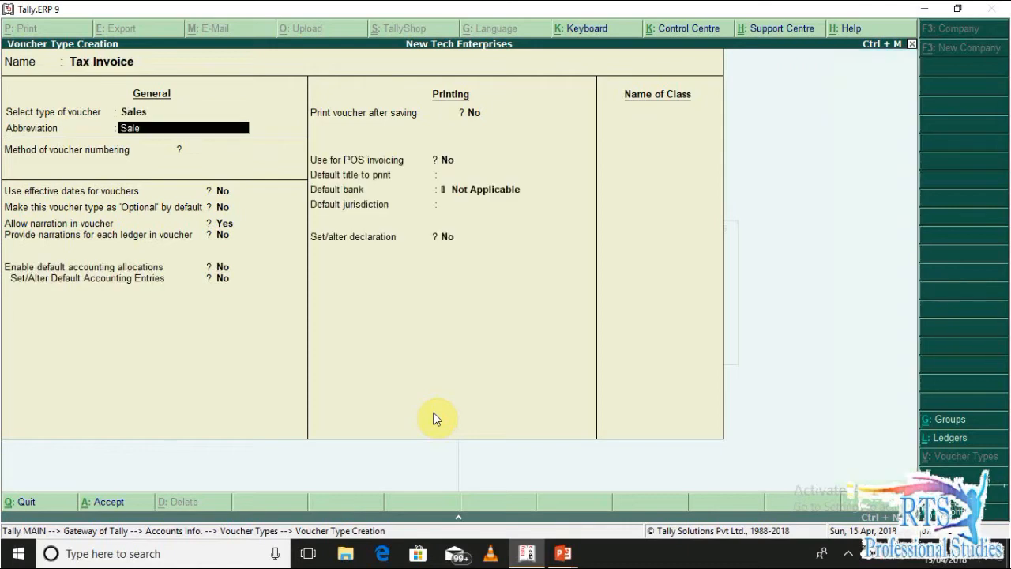
pyautogui.press('Return')
pyautogui.press('Return')
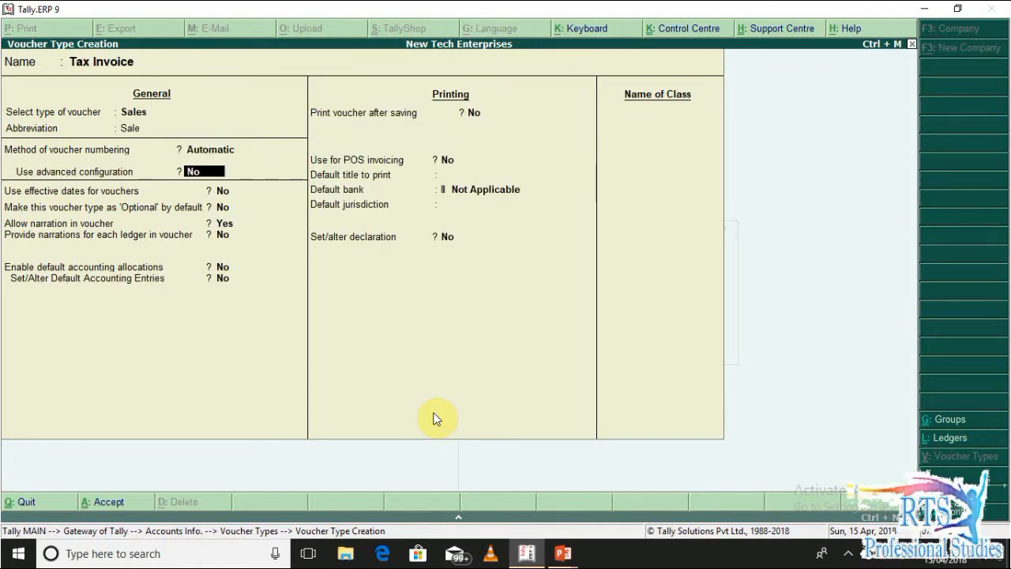
# Enable advanced numbering configuration and accept yearly restart from 1-Apr-2018 with starting number 1.
pyautogui.press('y')
pyautogui.press('Return')
pyautogui.press('Return')
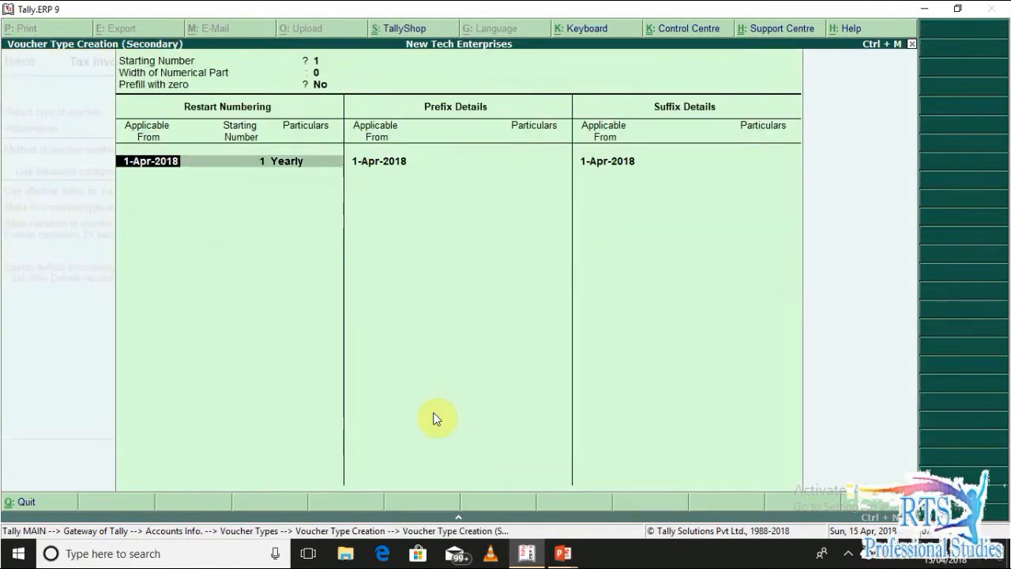
pyautogui.press('Return')
pyautogui.press('Return')
pyautogui.press('Return')
pyautogui.press('Return')
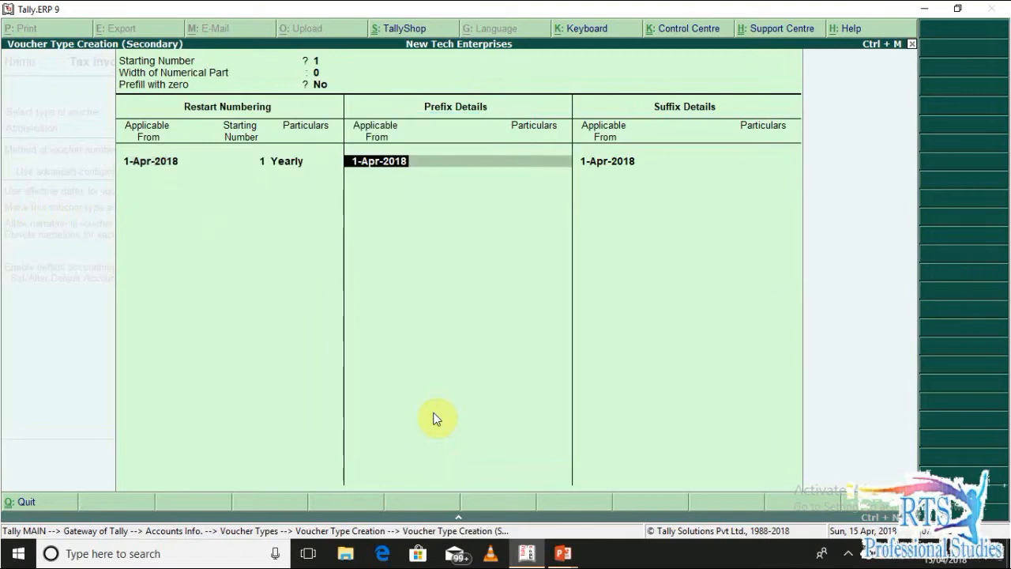
# Set the voucher number prefix to TI/ and the suffix to /2018-19, both applicable from 1-Apr-2018.
pyautogui.press('Return')
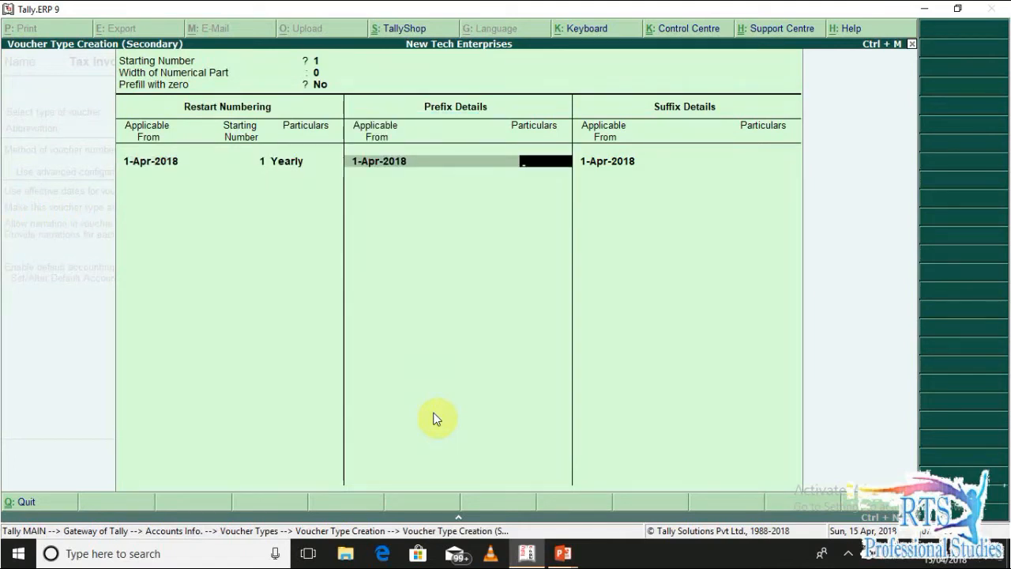
pyautogui.write('TI/')
pyautogui.press('Return')
pyautogui.press('Return')
pyautogui.press('Return')
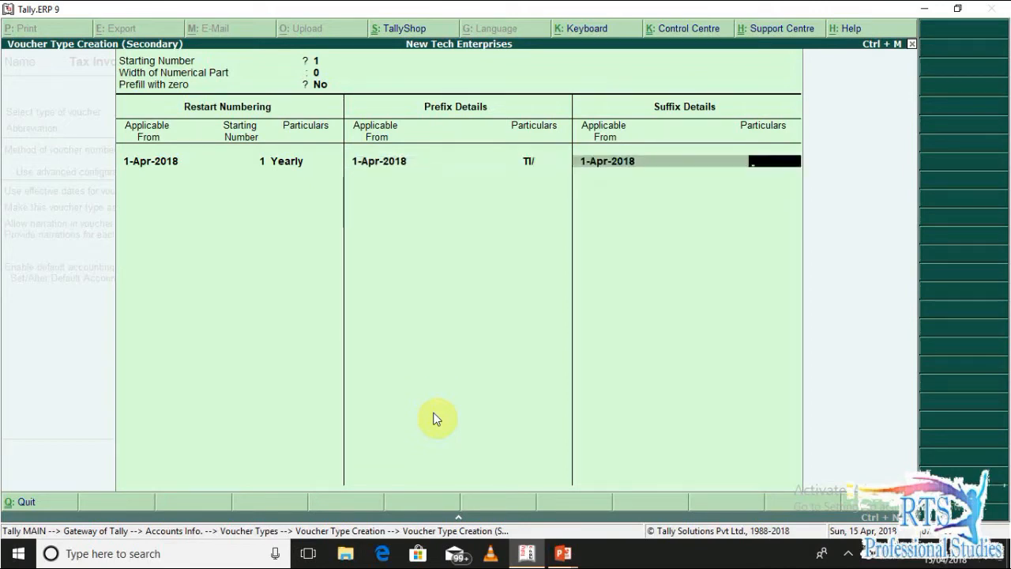
pyautogui.write('/2018-19')
pyautogui.press('Return')
# Accept the remaining default settings and save the Tax Invoice voucher type.
pyautogui.press('Return')
pyautogui.press('Return')
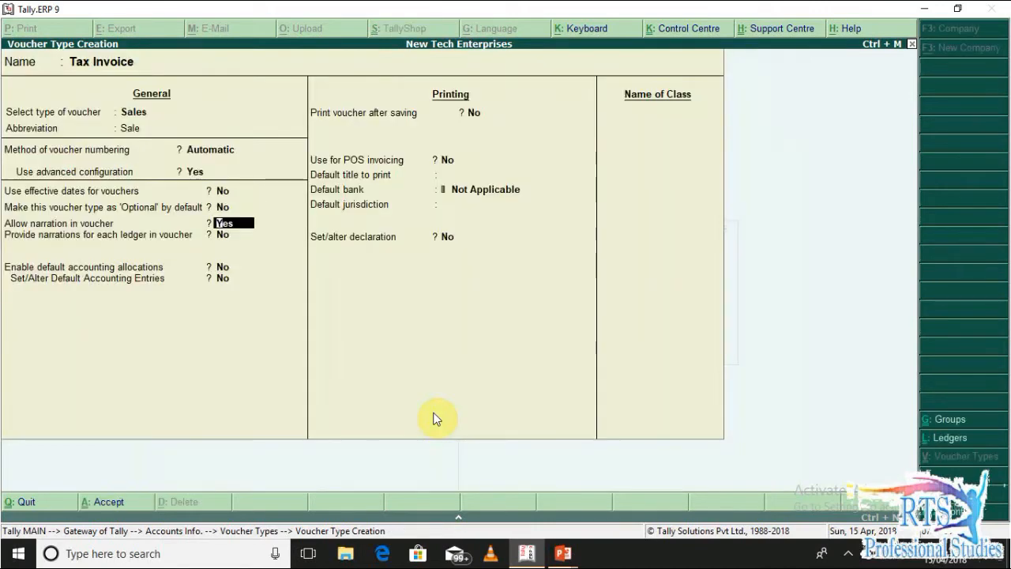
pyautogui.press('Return')
pyautogui.press('Return')
pyautogui.press('Return')
pyautogui.press('Return')
pyautogui.press('Return')
pyautogui.press('Return')
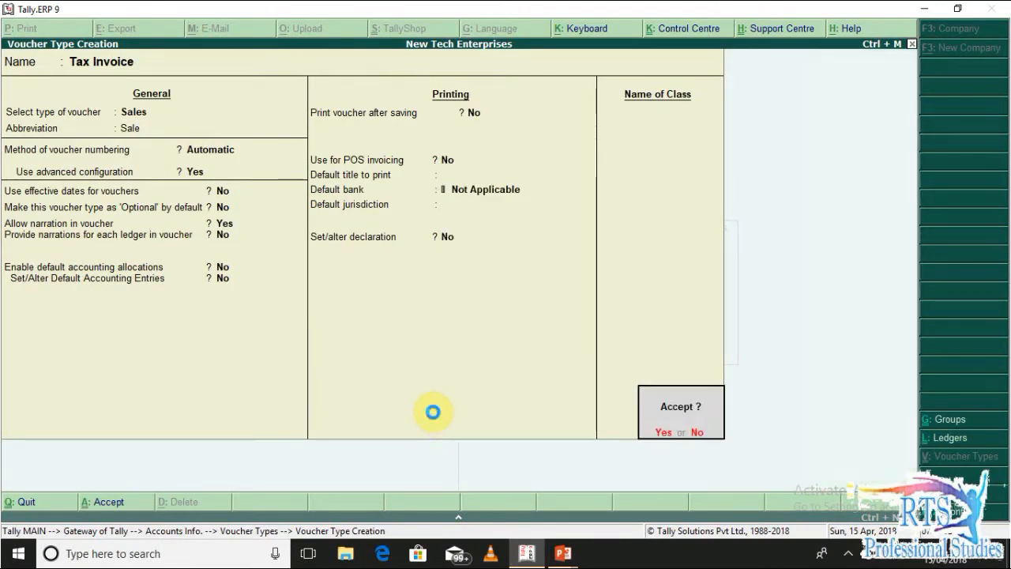
pyautogui.press('Return')
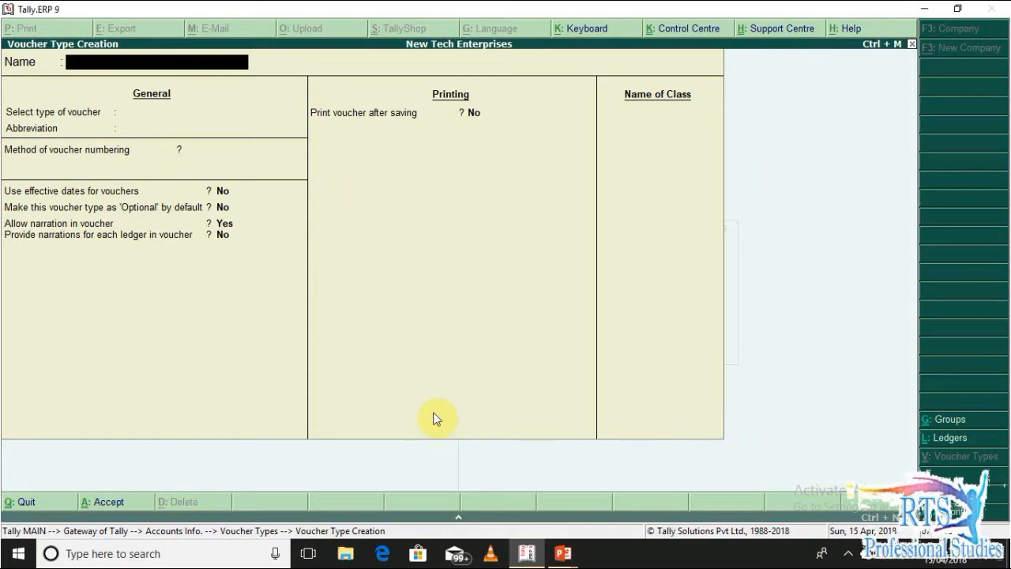
# Return to the Gateway of Tally and start a sales voucher of type Tax Invoice dated 1-Apr-2018.
pyautogui.press('Escape')
pyautogui.press('Escape')
pyautogui.press('Escape')
pyautogui.press('Escape')
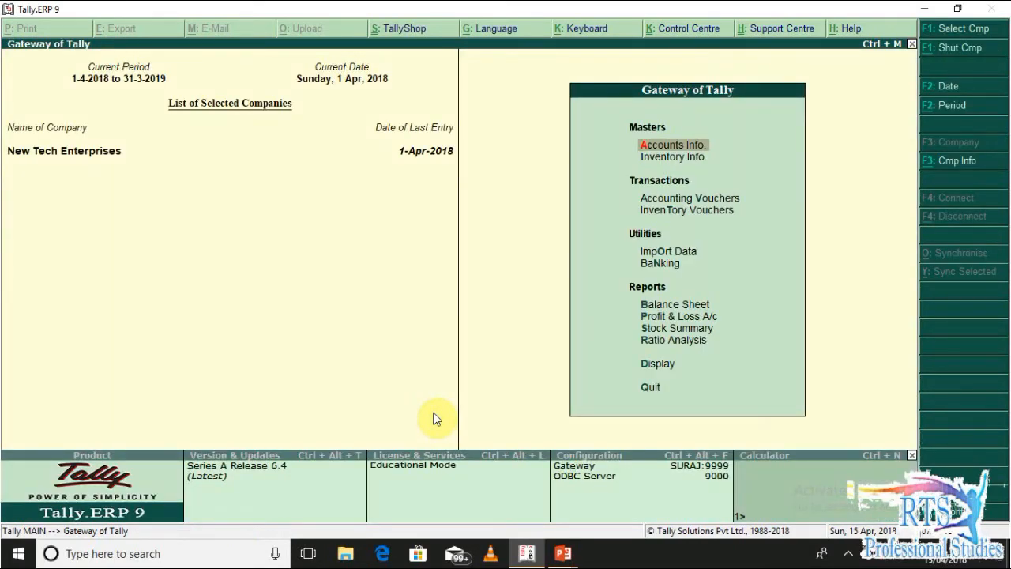
pyautogui.press('v')
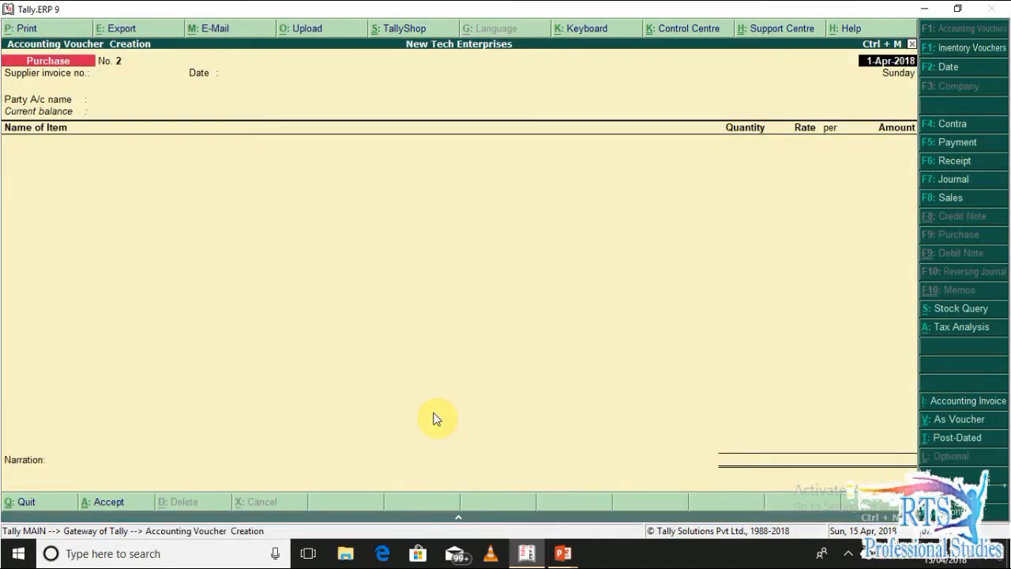
pyautogui.press('F8')
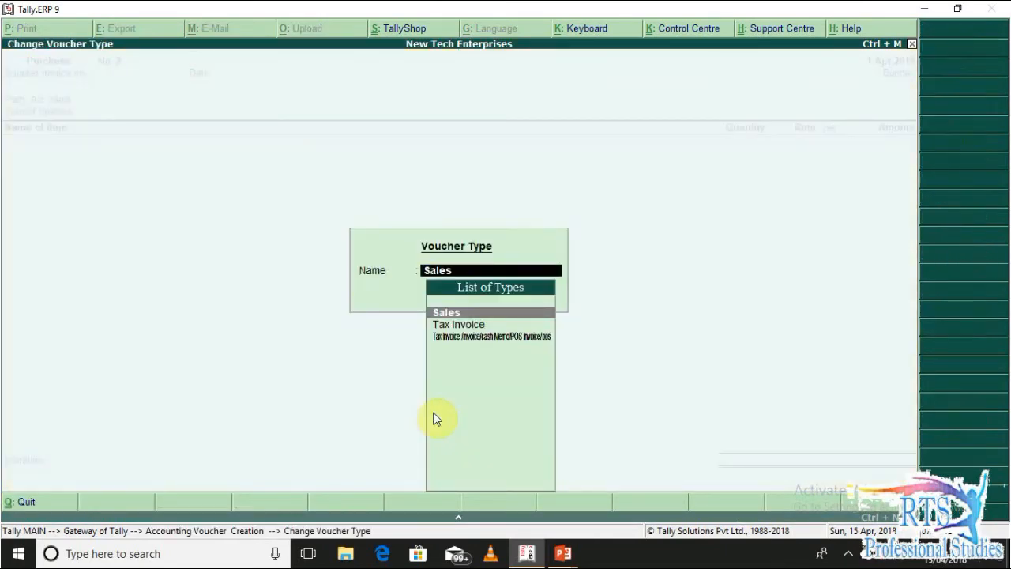
pyautogui.press('Down')
pyautogui.press('Return')
pyautogui.press('Return')
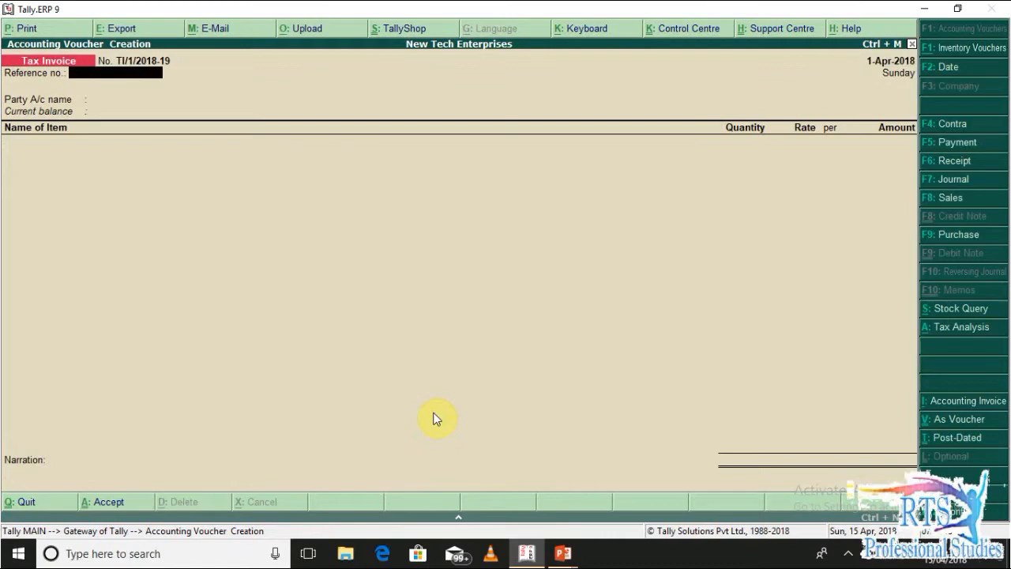
# Leave the reference number blank, choose Ashok Traders as the party account, and accept its party details.
pyautogui.press('Return')
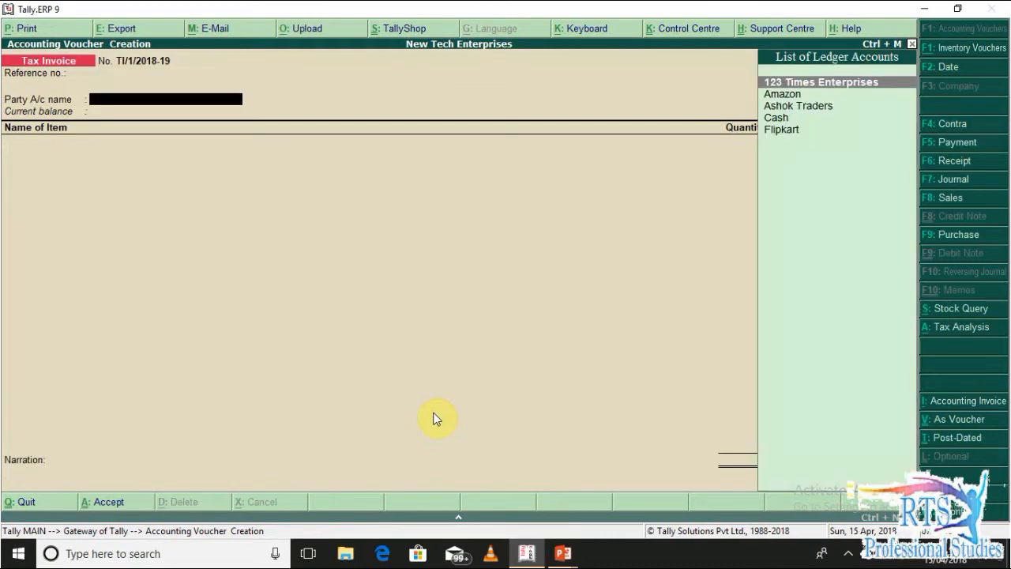
pyautogui.press('Down')
pyautogui.press('Down')
pyautogui.press('Return')
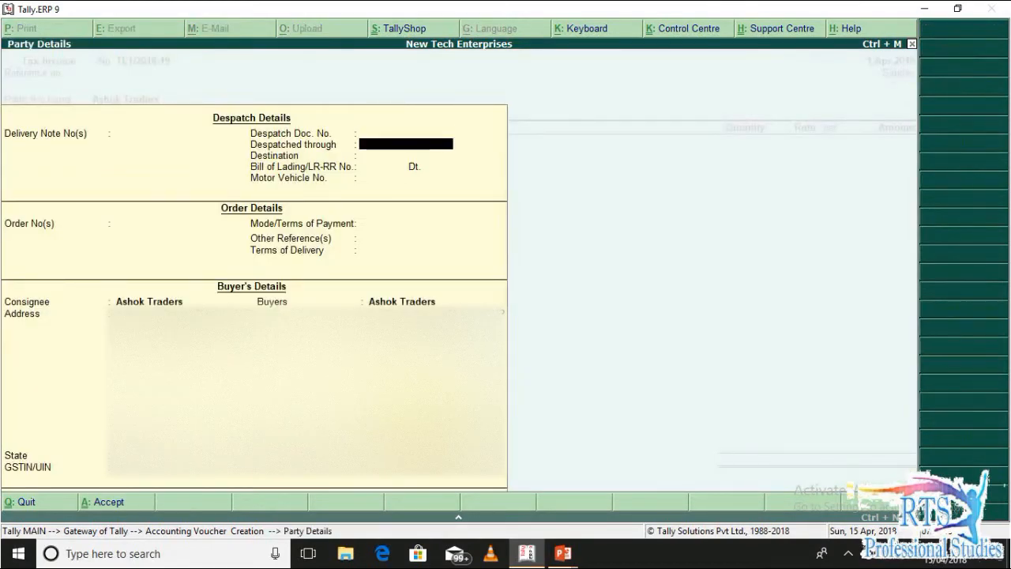
pyautogui.hotkey('ctrl', 'a')
# Add the stock item Wrist -Watches with a quantity of 300 pcs at a rate of 800.
pyautogui.write('WR')
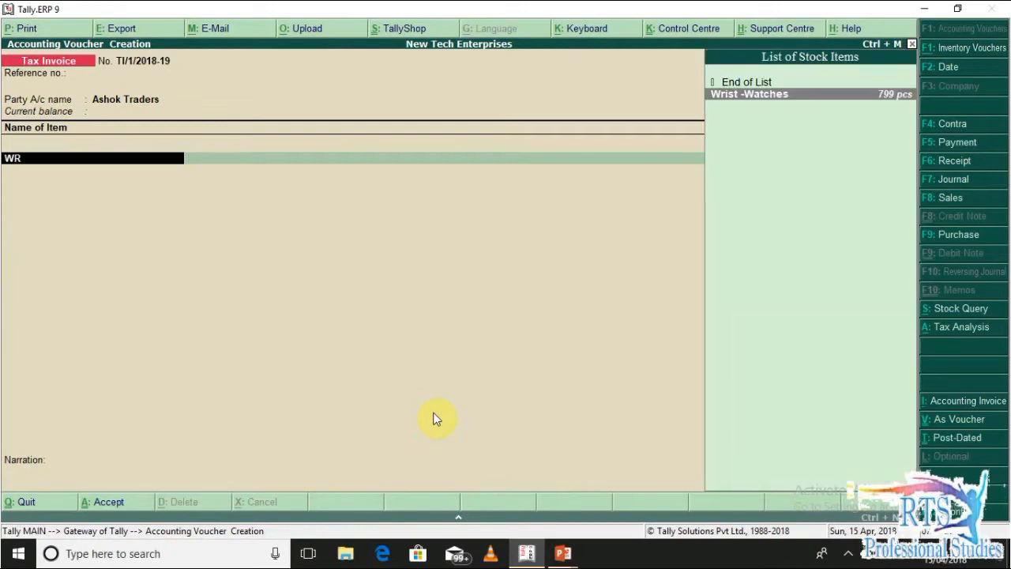
pyautogui.press('Return')
pyautogui.press('Return')
pyautogui.write('300')
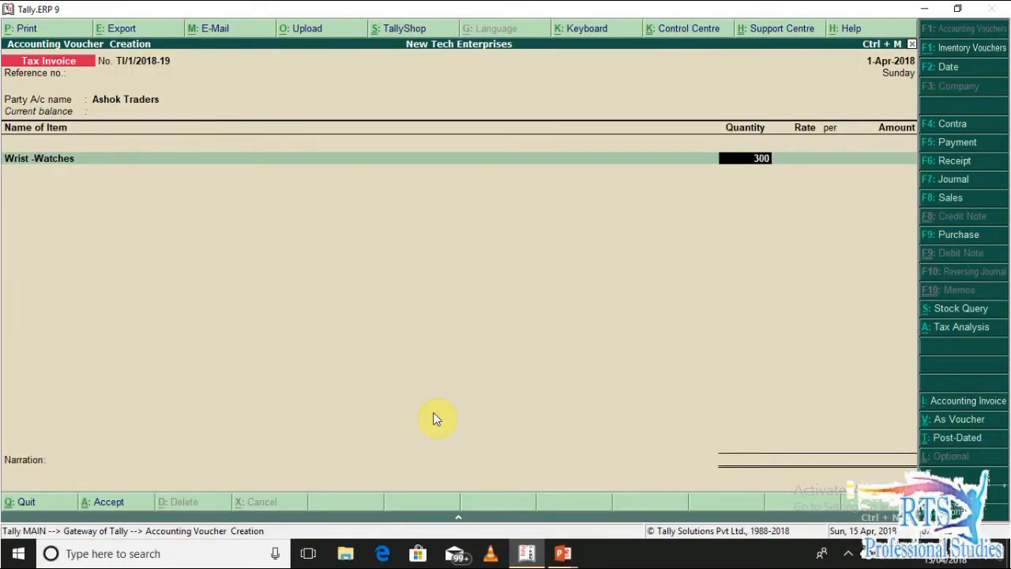
pyautogui.press('Return')
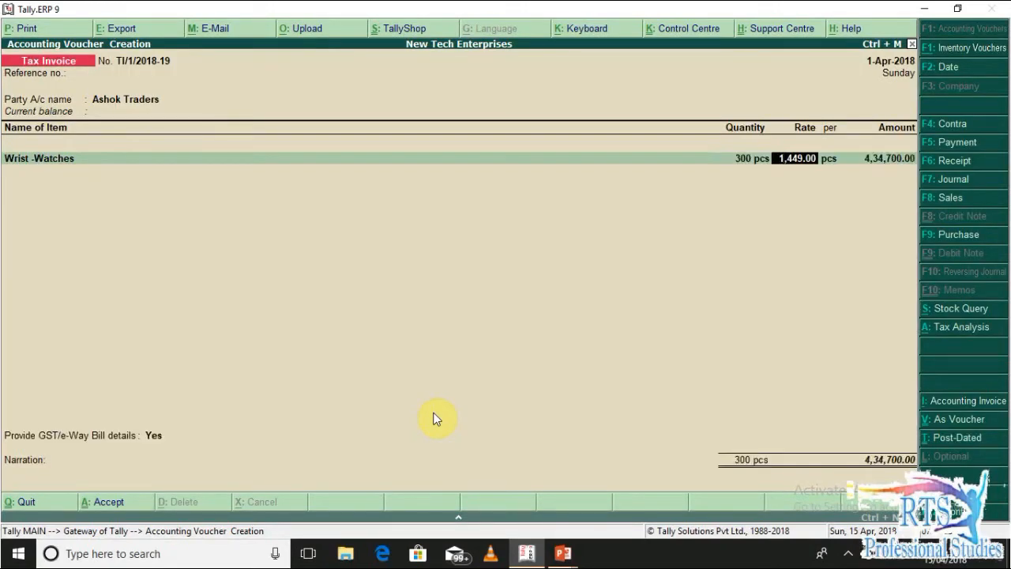
pyautogui.write('800')
pyautogui.press('Return')
pyautogui.press('Return')
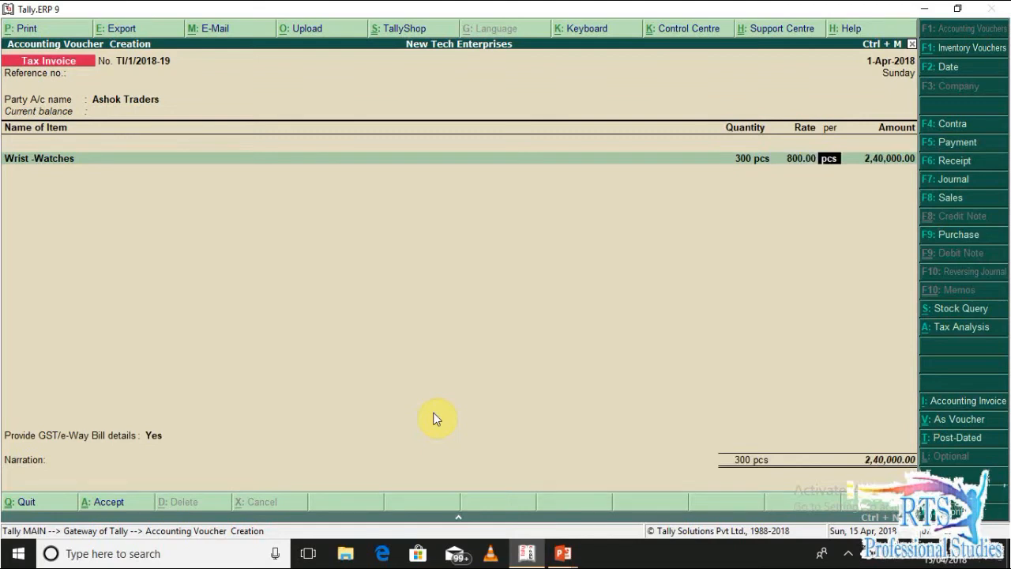
pyautogui.press('Return')
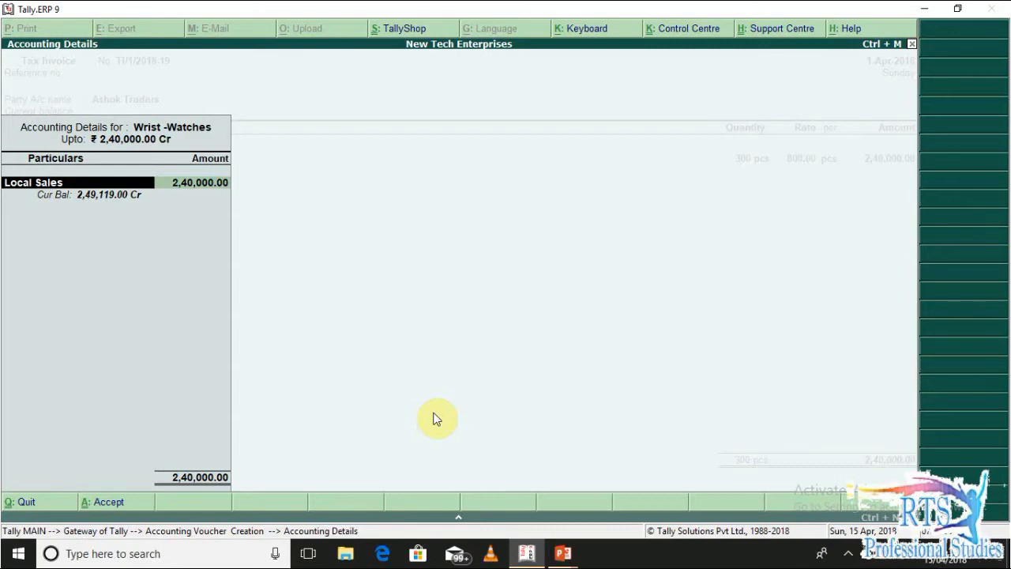
# Go back to the party account and review the state, place of supply and GSTIN in Ashok Traders' party details.
pyautogui.press('BackSpace')
pyautogui.press('BackSpace')
pyautogui.press('BackSpace')
pyautogui.press('BackSpace')
pyautogui.press('BackSpace')
pyautogui.press('BackSpace')
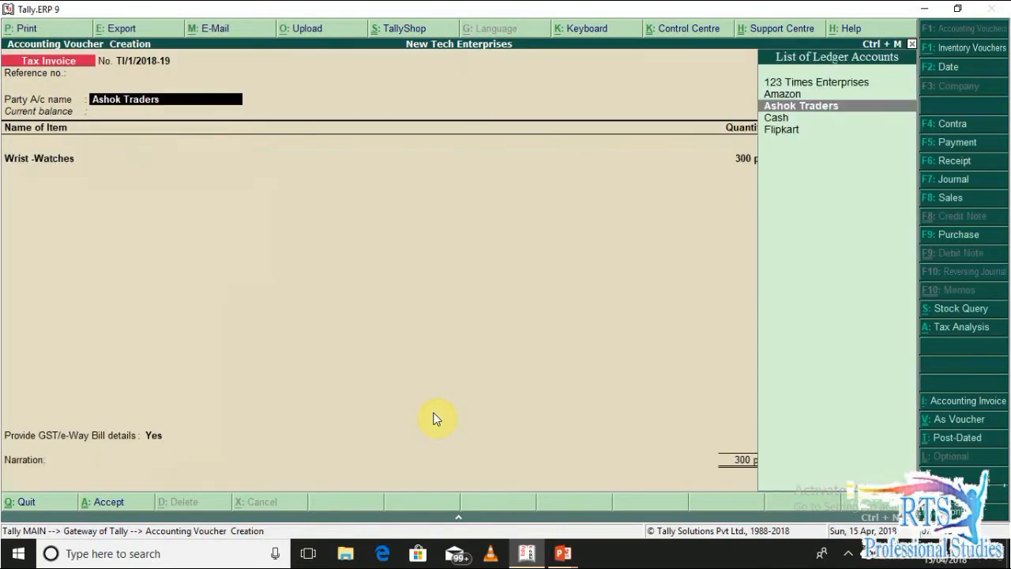
pyautogui.press('Return')
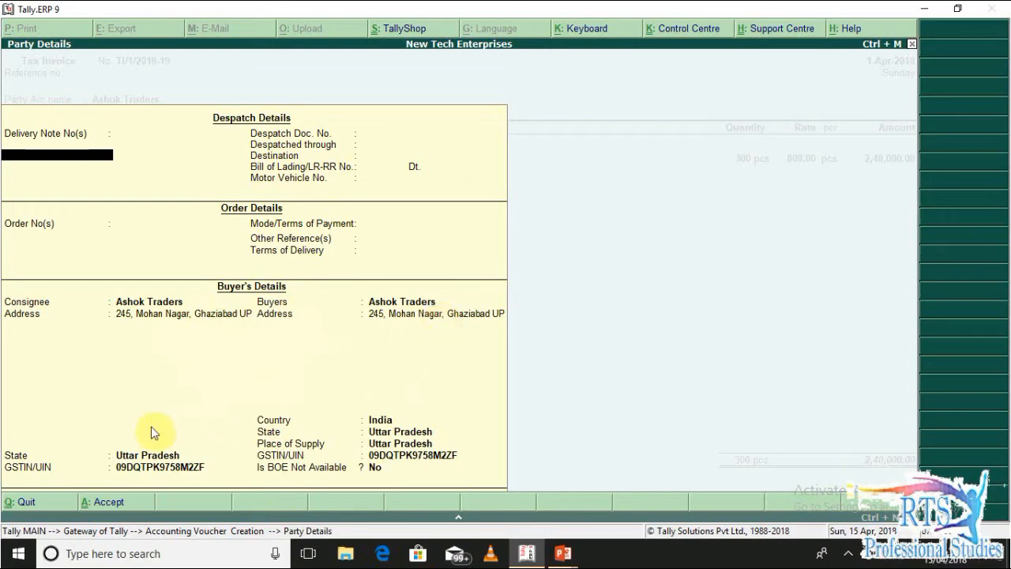
pyautogui.hotkey('ctrl', 'a')
# Keep the item entry and allocate Wrist -Watches to the Local Sales ledger with the Sales Taxable classification.
pyautogui.press('Return')
pyautogui.press('Return')
pyautogui.press('Return')
pyautogui.press('Return')
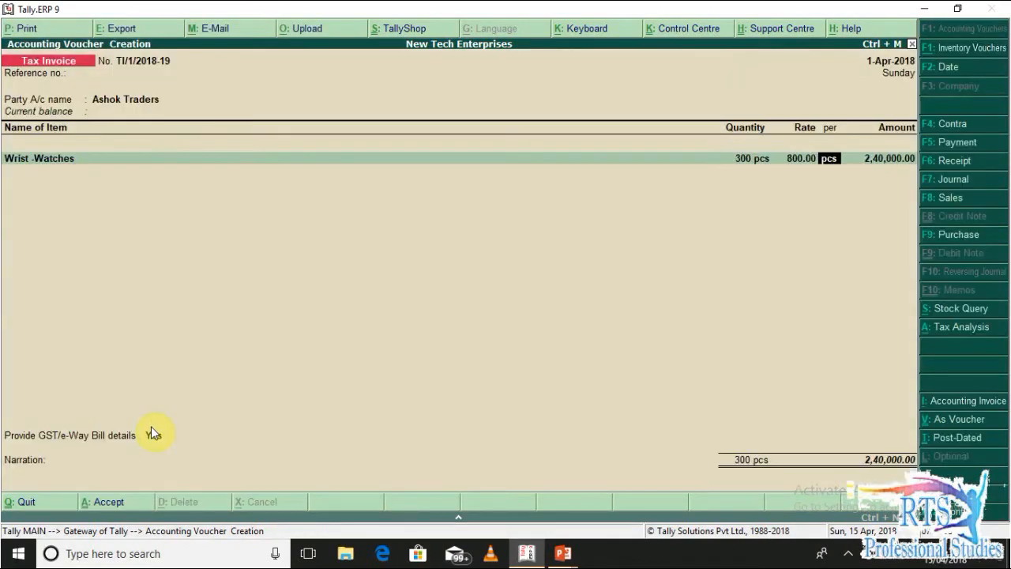
pyautogui.press('Return')
pyautogui.press('Return')
pyautogui.press('Return')
pyautogui.press('Return')
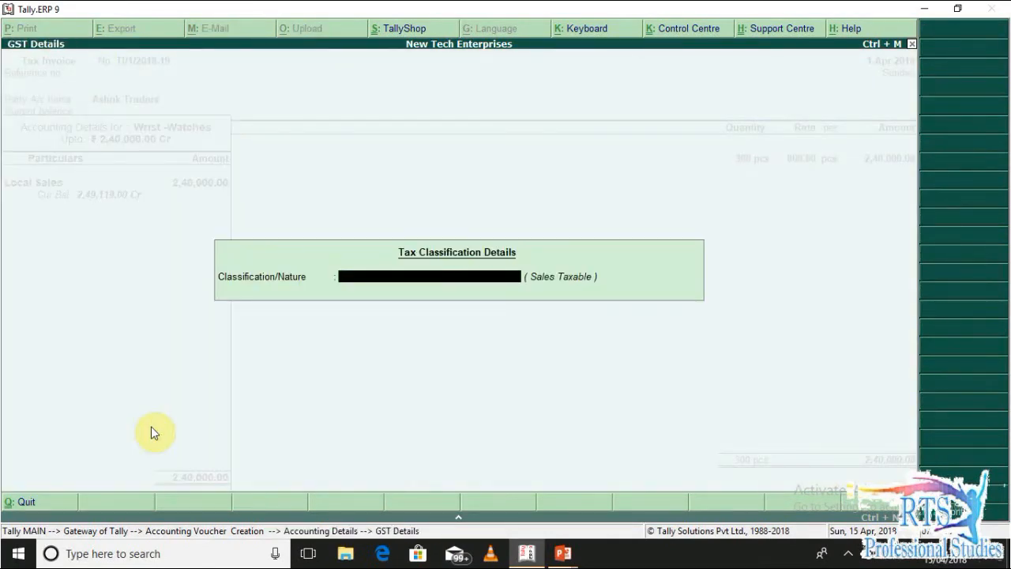
pyautogui.write('SALES')
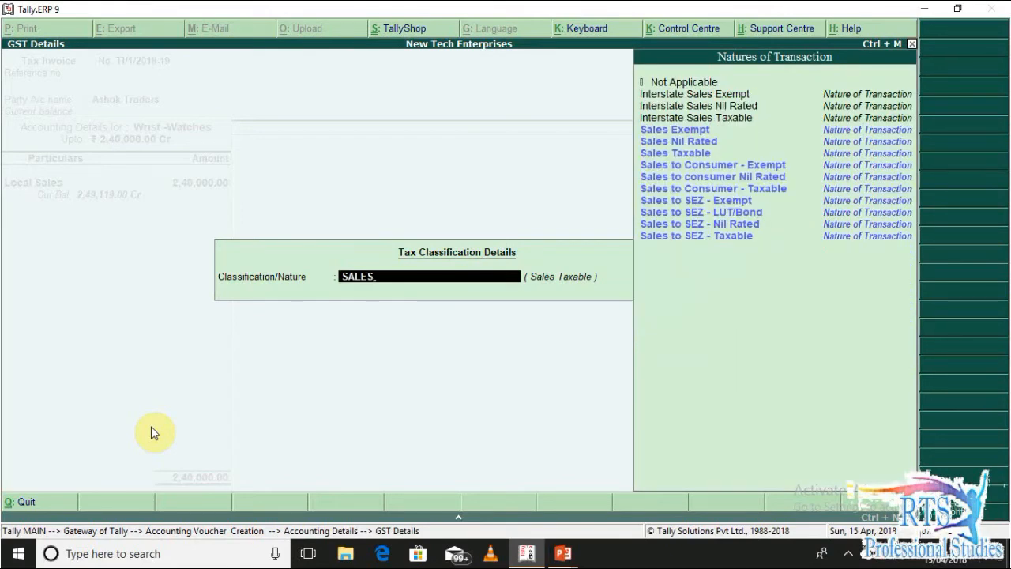
pyautogui.press('Down')
pyautogui.press('Return')
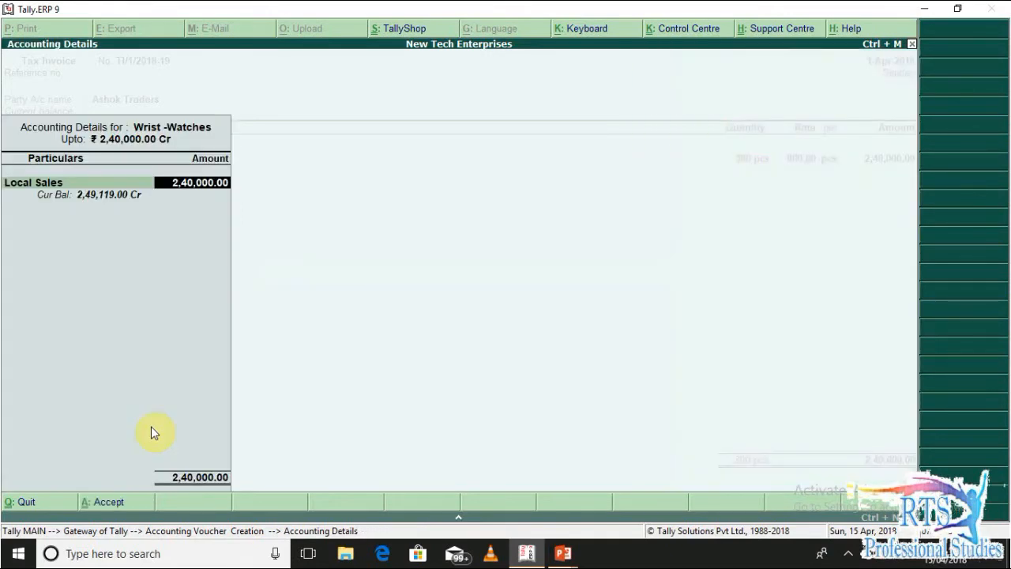
pyautogui.press('Return')
pyautogui.press('Return')
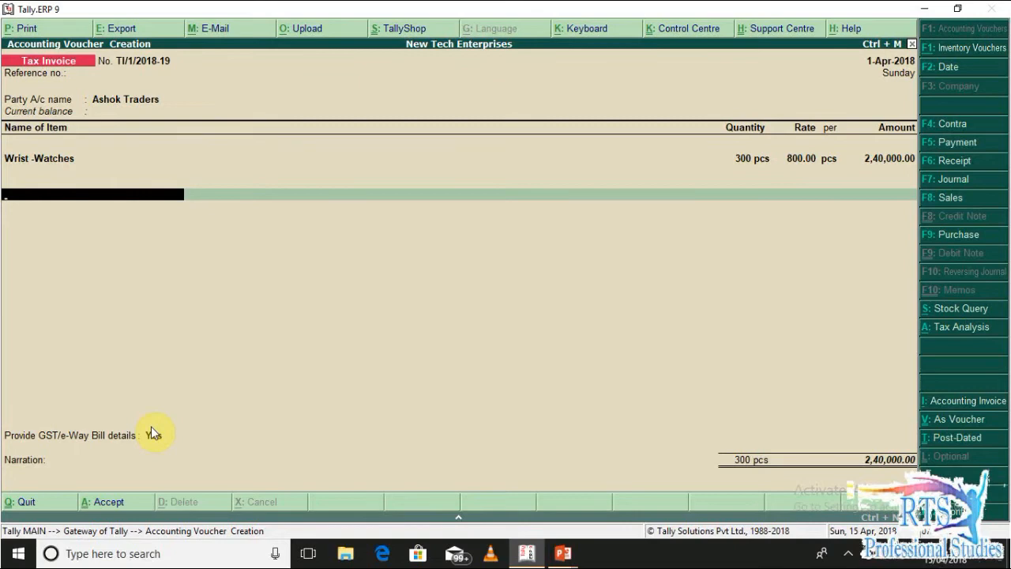
# Add the Output CGST ledger below the Wrist -Watches item with its calculated tax amount.
pyautogui.write('OUT')
pyautogui.press('Down')
pyautogui.press('Return')
pyautogui.press('Return')
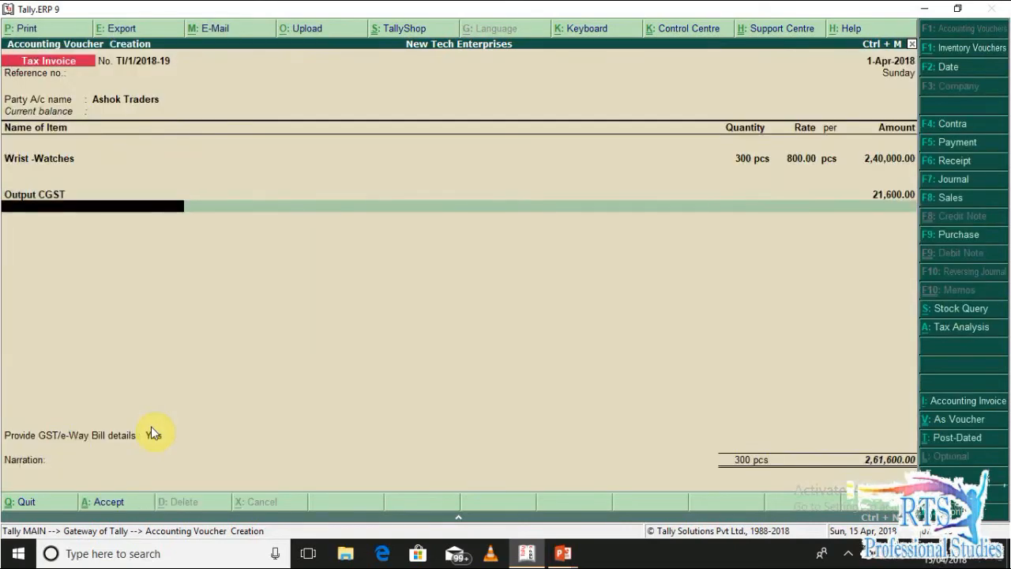
# Add the Output SGST ledger with its calculated tax amount, leave its description blank, and end the ledger list.
pyautogui.write('OUT,')
pyautogui.press('Down')
pyautogui.press('Down')
pyautogui.press('Down')
pyautogui.press('Return')
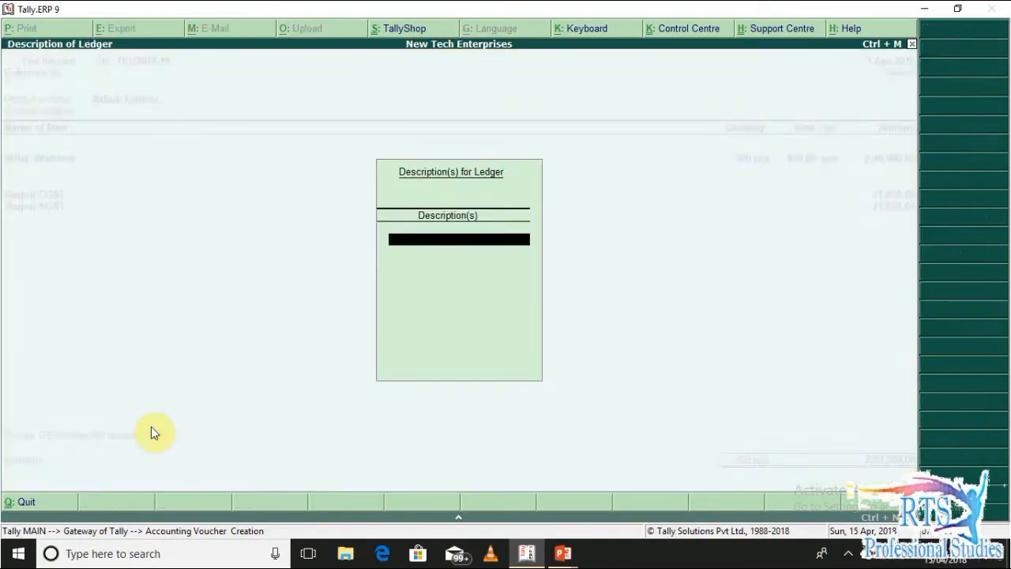
pyautogui.press('Return')
pyautogui.press('Return')
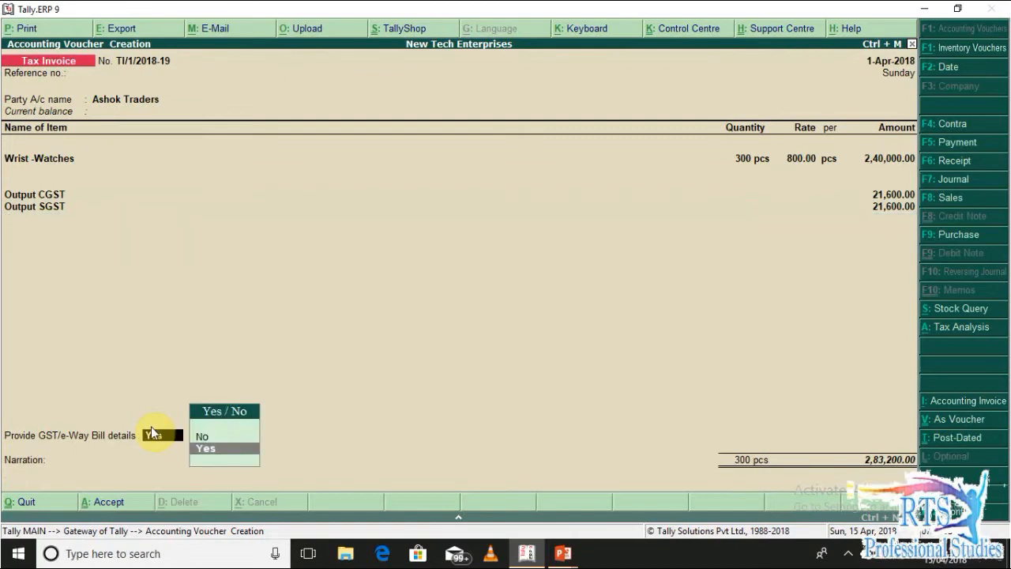
# Set Provide GST/e-Way Bill details to No and accept the bill-wise New Ref TI/1/2018-19 for Ashok Traders.
pyautogui.press('n')
pyautogui.press('Return')
pyautogui.press('Return')
pyautogui.press('Return')
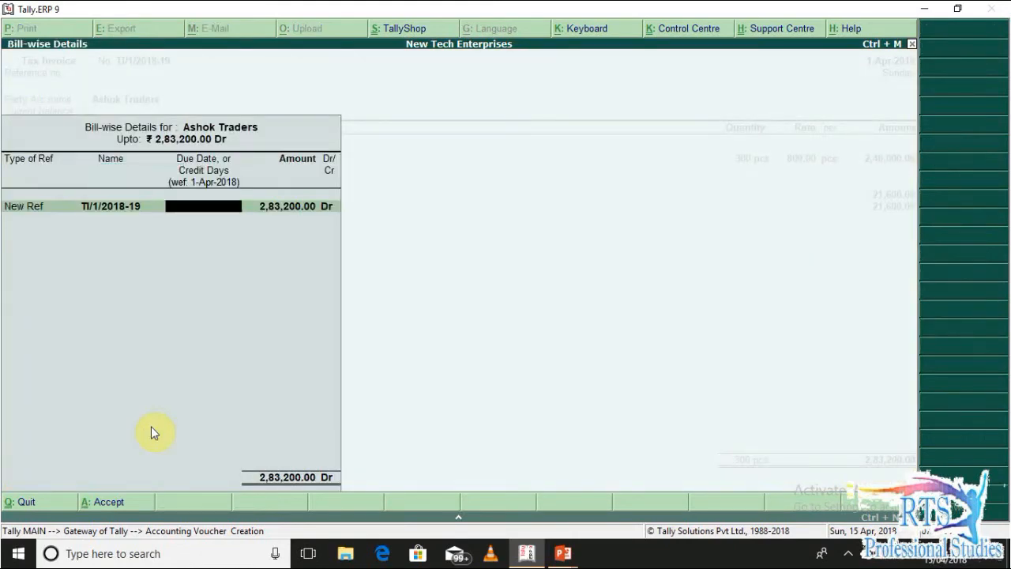
pyautogui.press('Return')
pyautogui.press('Return')
pyautogui.press('Return')
# Enter the narration "BEING GOODS SALES", accept the Tax Invoice voucher for Ashok Traders, and leave voucher entry.
pyautogui.write('BEING')
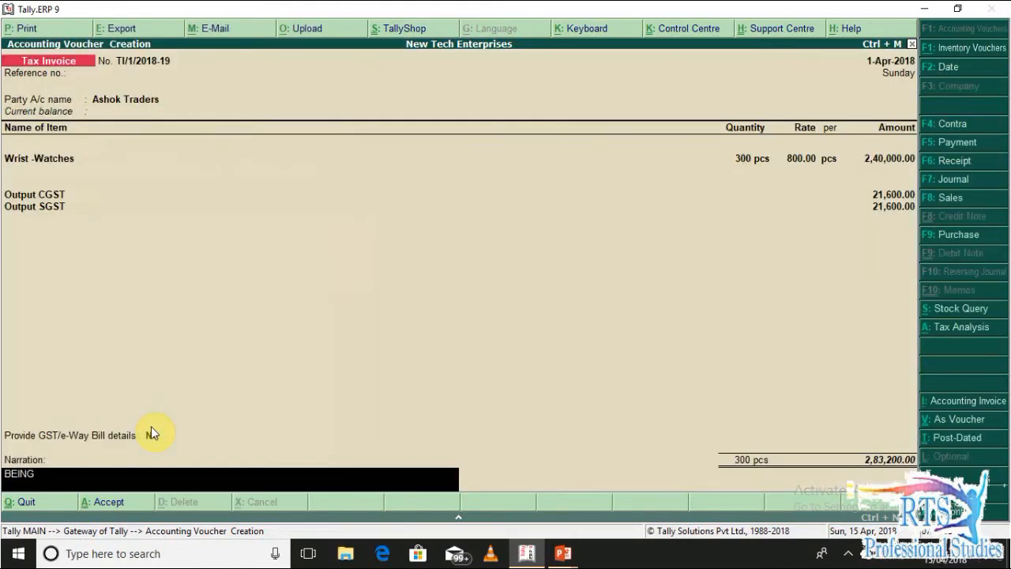
pyautogui.write('  GOODS SALES')
pyautogui.press('Return')
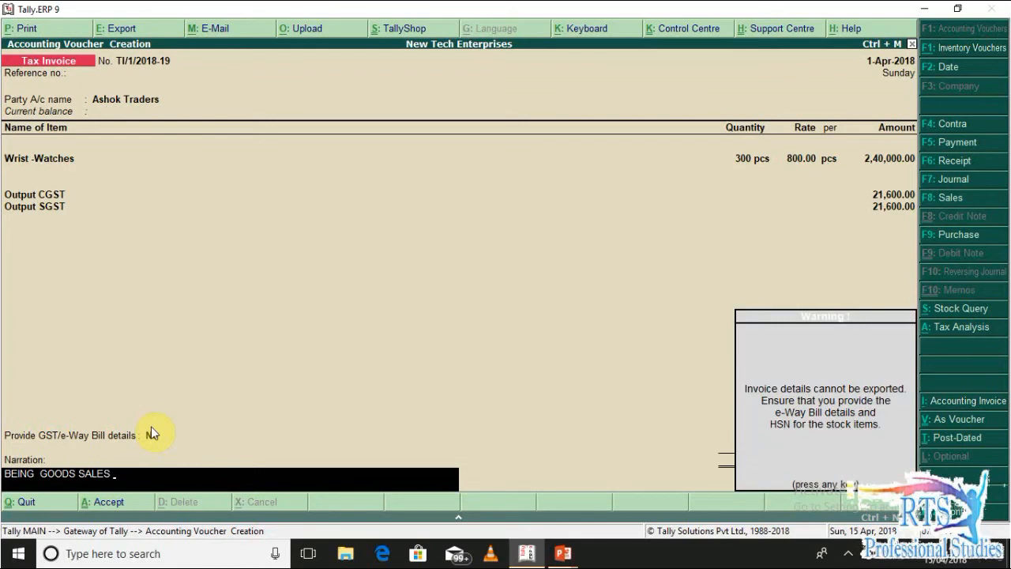
pyautogui.press('Return')
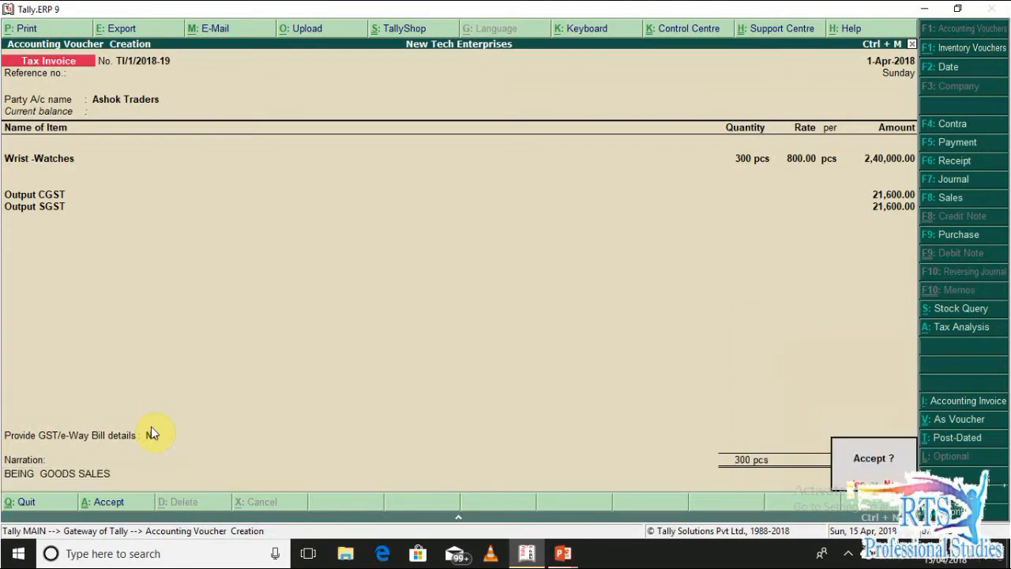
pyautogui.press('Return')
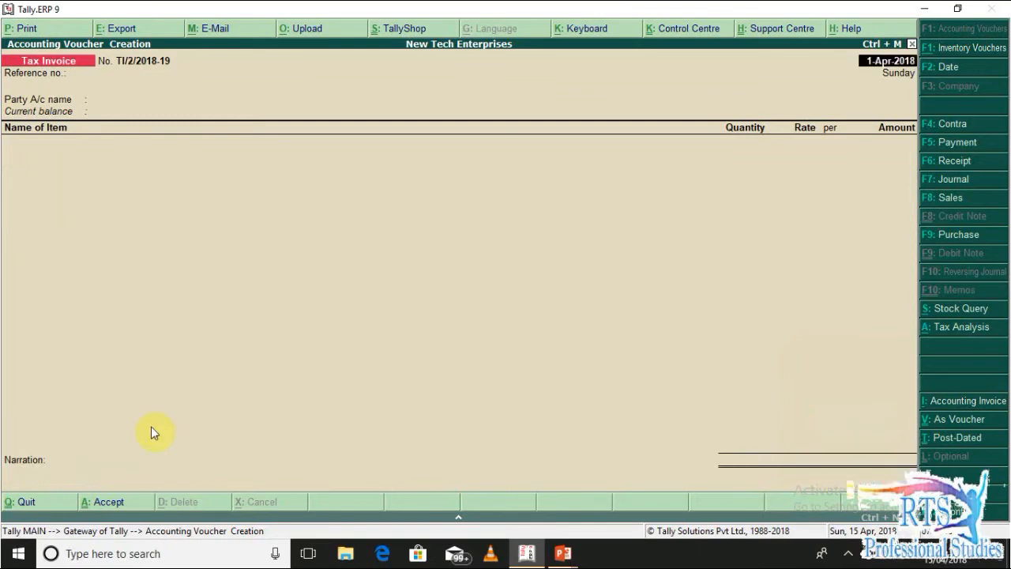
pyautogui.press('Escape')
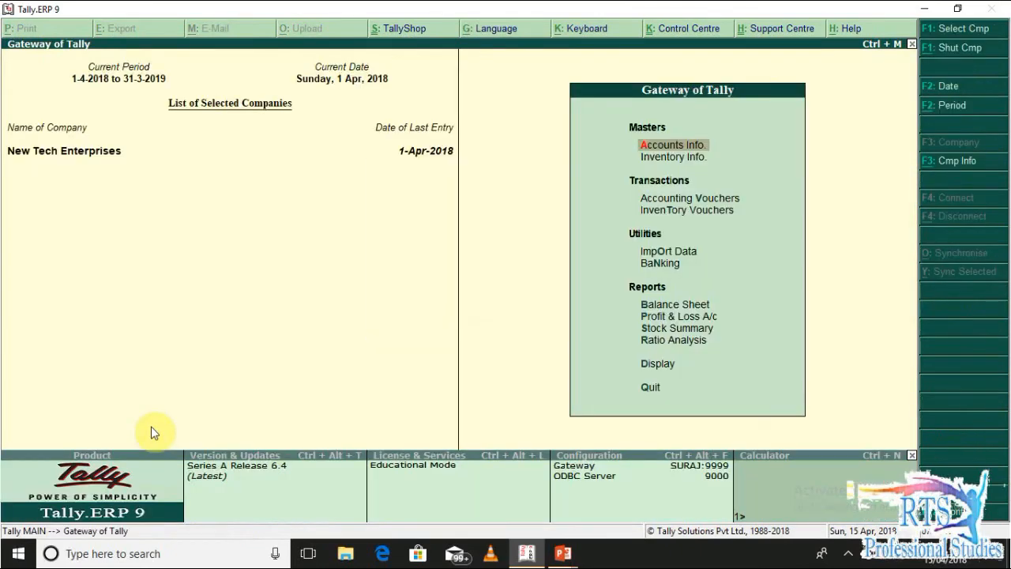
pyautogui.press('v')
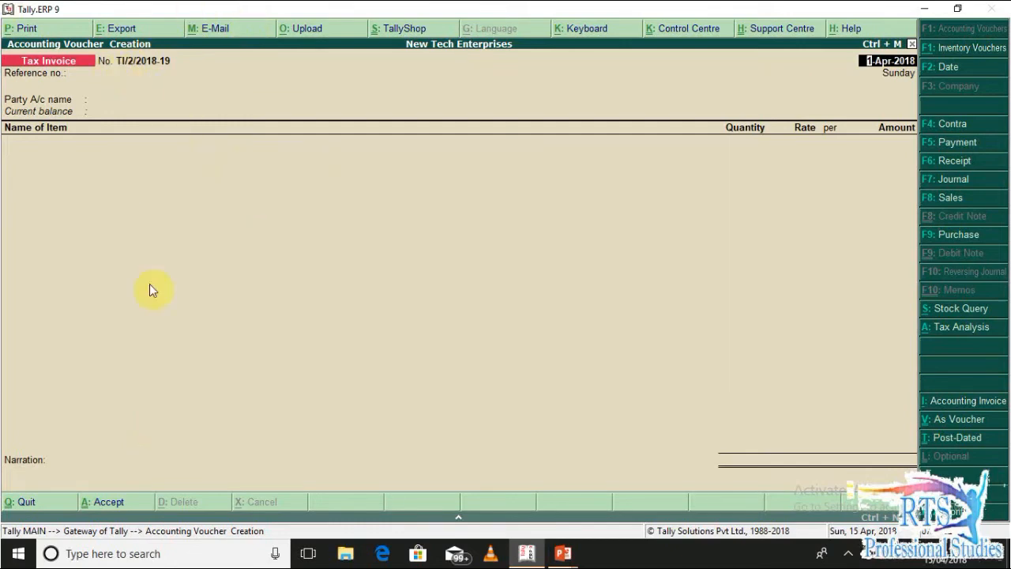
pyautogui.press('BackSpace')
pyautogui.press('Escape')
pyautogui.press('Escape')
pyautogui.press('n')
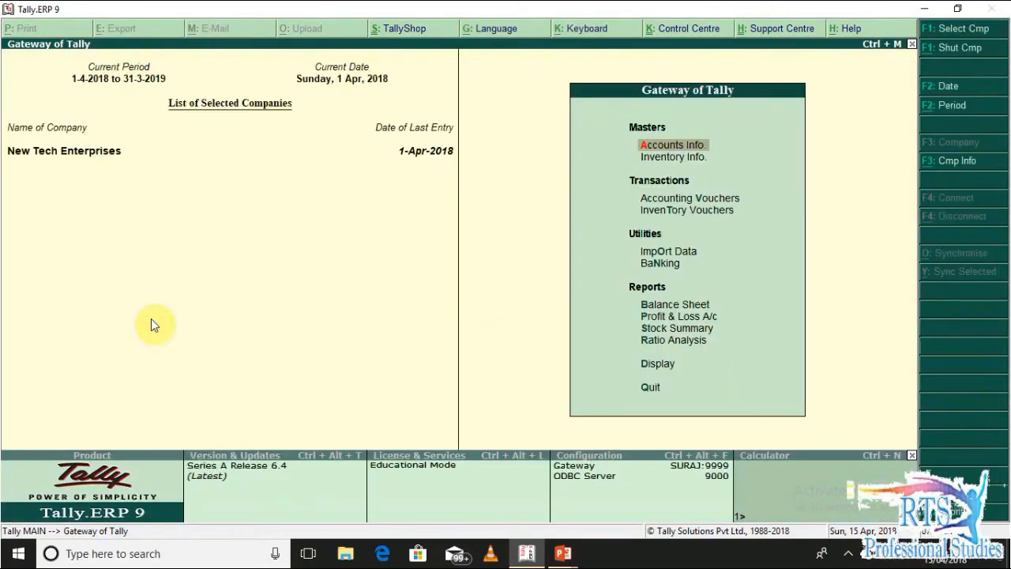
# Open the GSTR-1 report from the statutory GST reports and show it in return format.
pyautogui.press('d')
pyautogui.press('u')
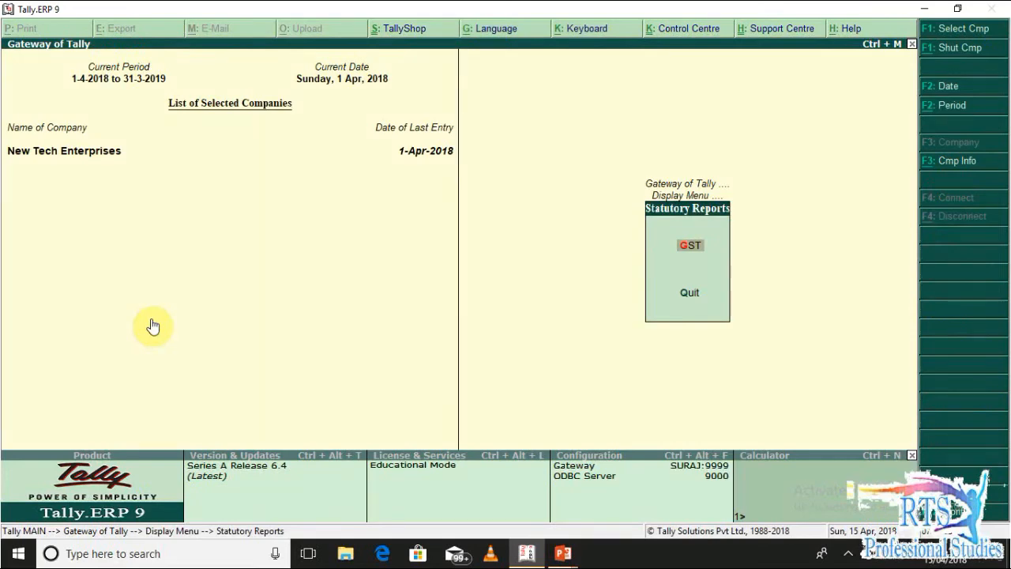
pyautogui.press('g')
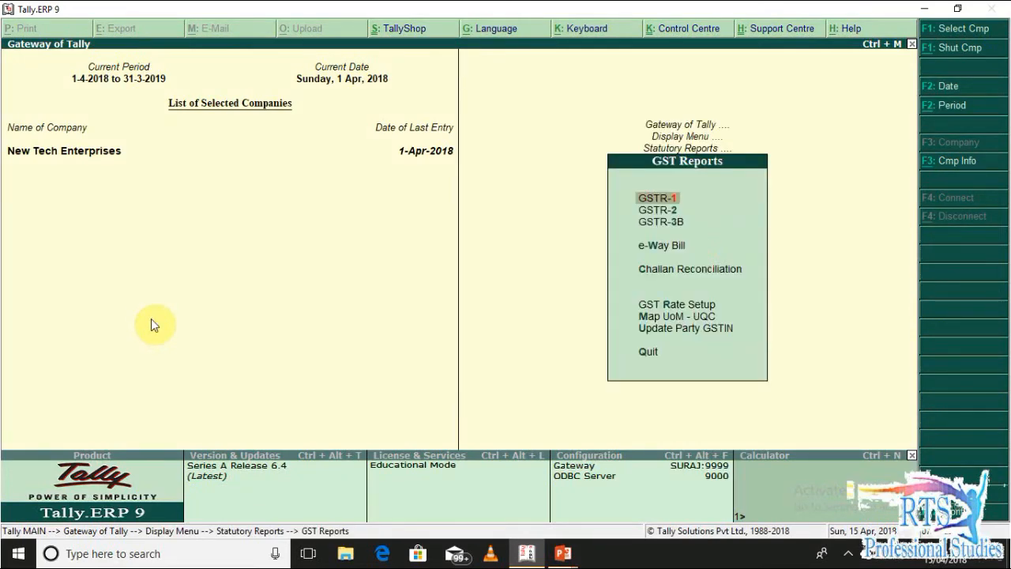
pyautogui.press('Return')
pyautogui.hotkey('ctrl', 'v')
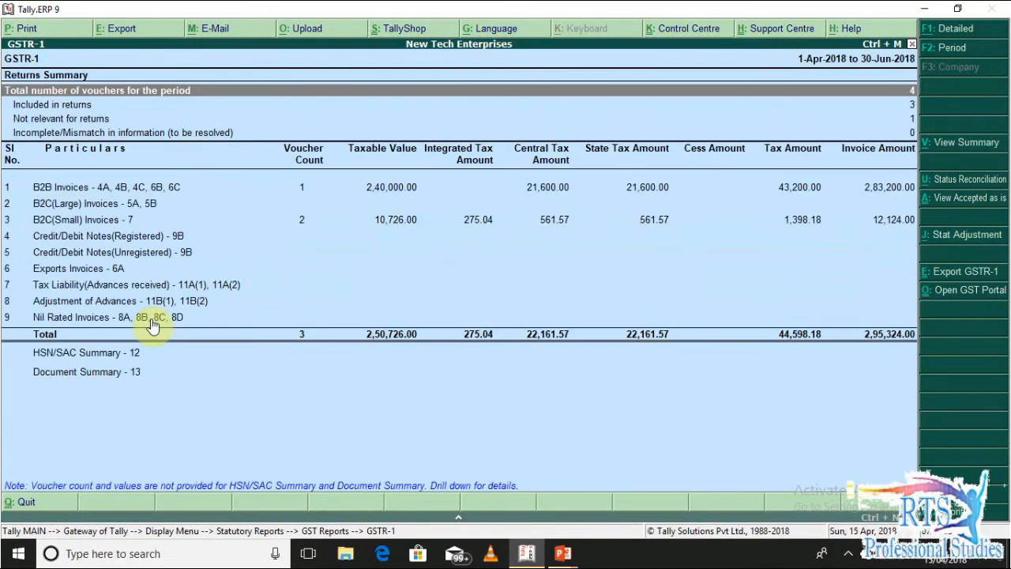
# Open the B2C(Small) Invoices - 7 section of GSTR-1 and review its state-wise tax rates and amounts.
pyautogui.press('Down')
pyautogui.press('Down')
pyautogui.press('Down')
pyautogui.press('Down')
pyautogui.press('Down')
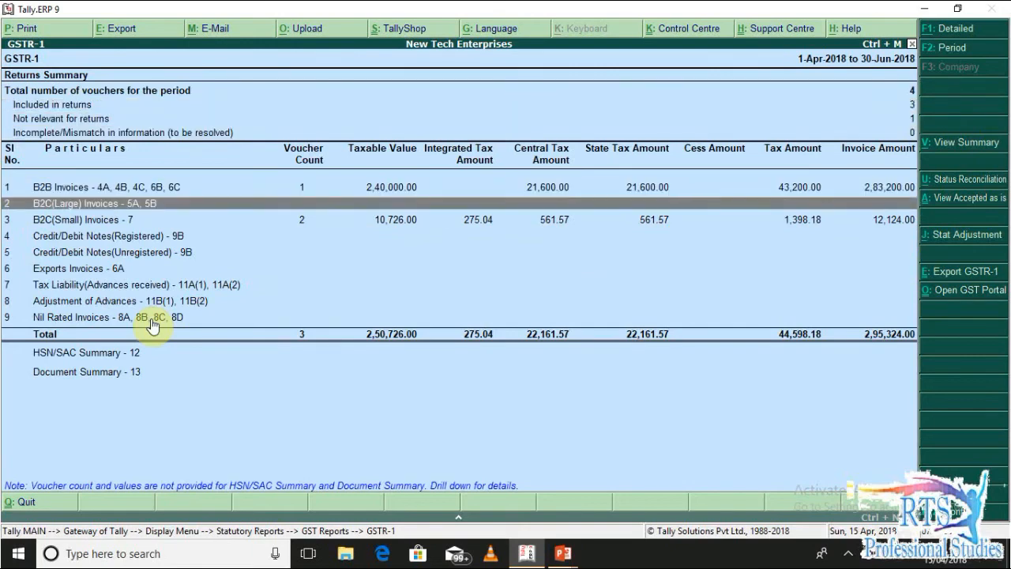
pyautogui.press('Up')
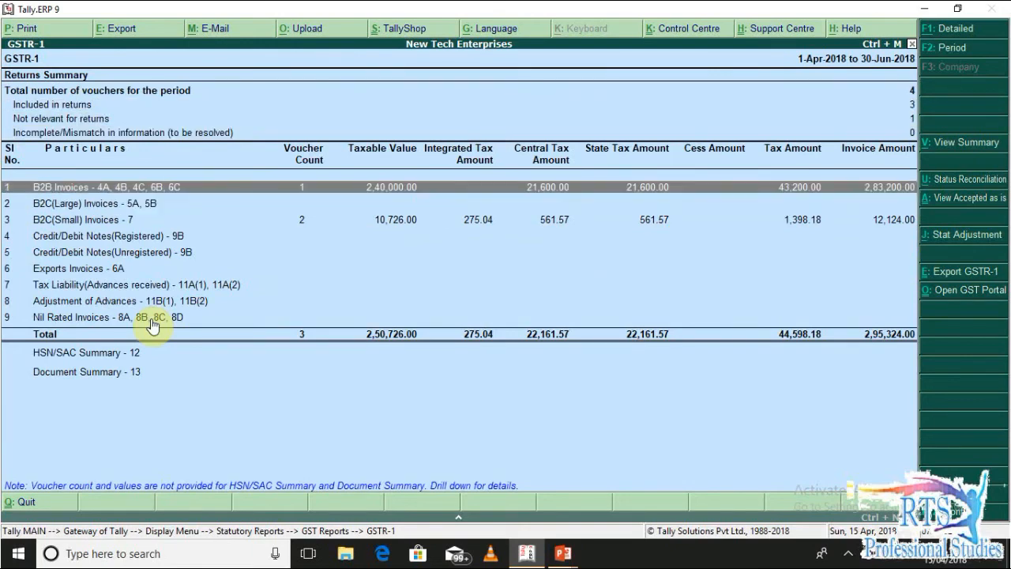
pyautogui.click(443, 225)
pyautogui.click(443, 225)
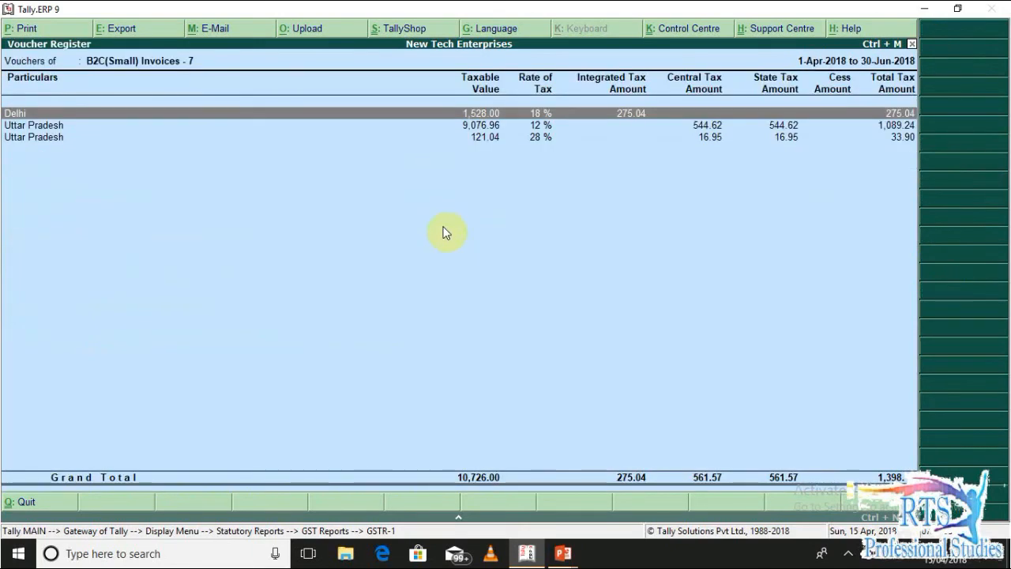
pyautogui.press('Down')
pyautogui.press('Down')
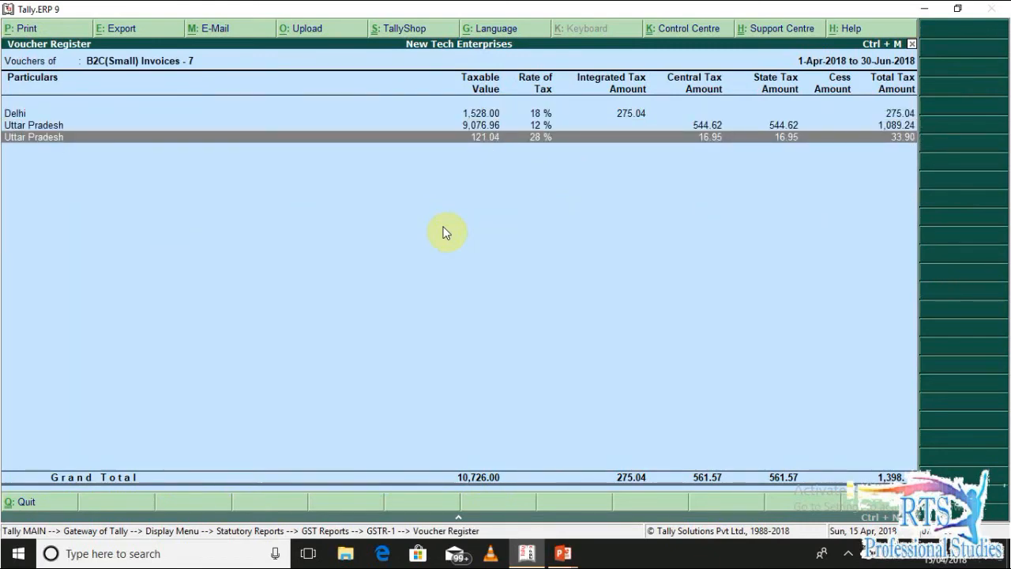
# Drill into the B2B Invoices section down to Ashok Traders' voucher list, and return to the GST reports.
pyautogui.press('Escape')
pyautogui.press('Up')
pyautogui.press('Up')
pyautogui.press('Return')
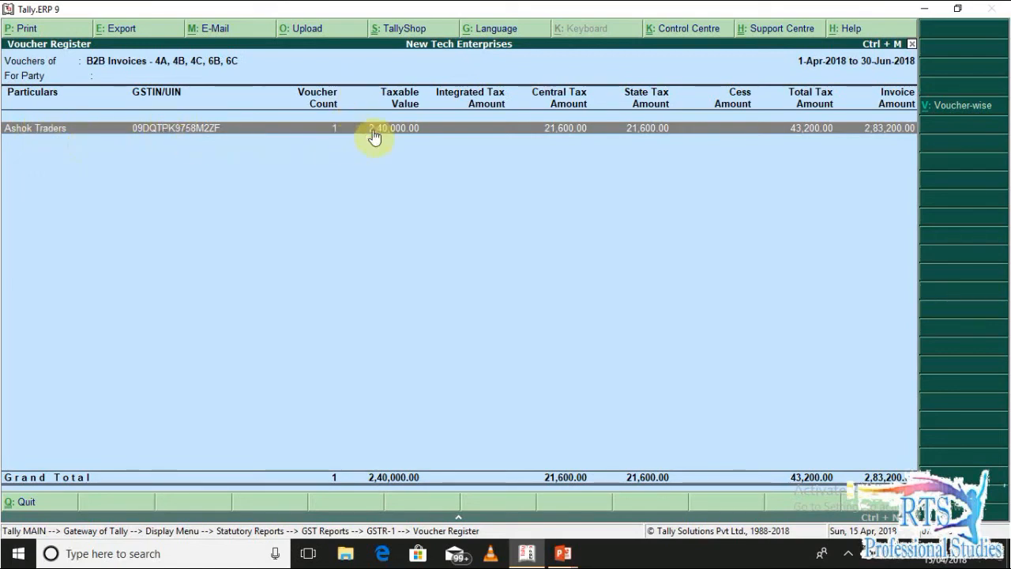
pyautogui.press('Return')
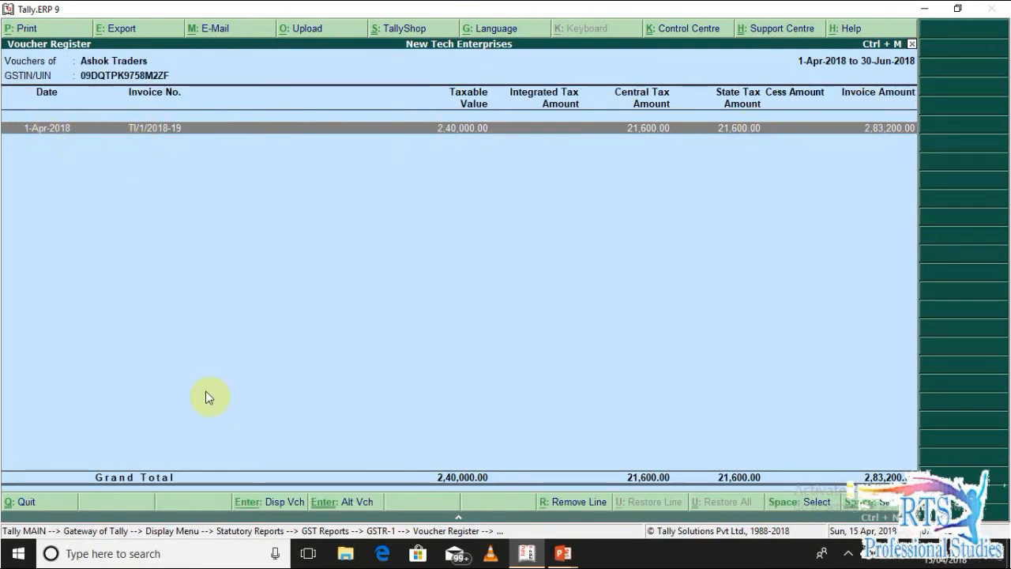
pyautogui.press('Escape')
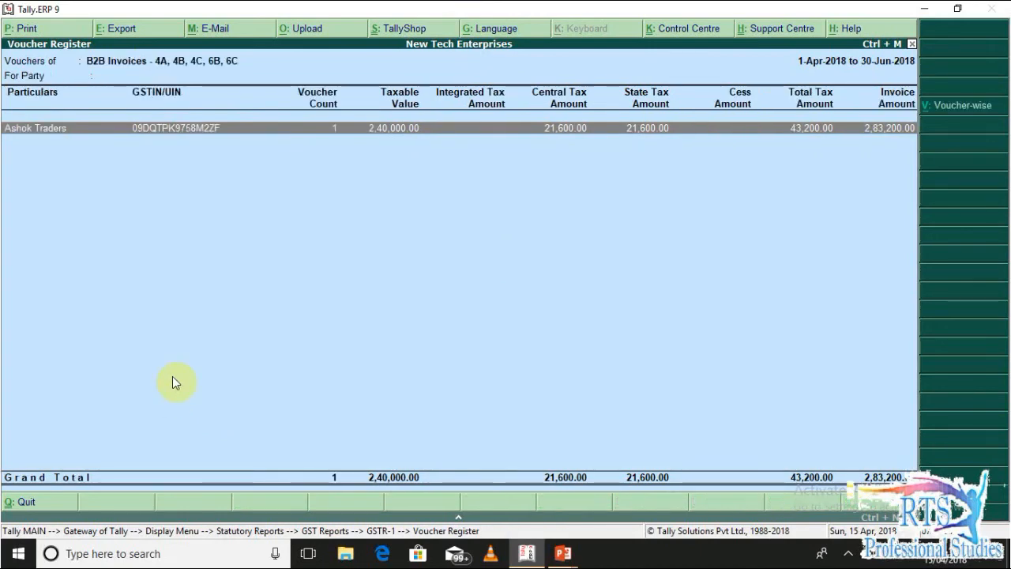
pyautogui.press('Escape')
pyautogui.press('Escape')
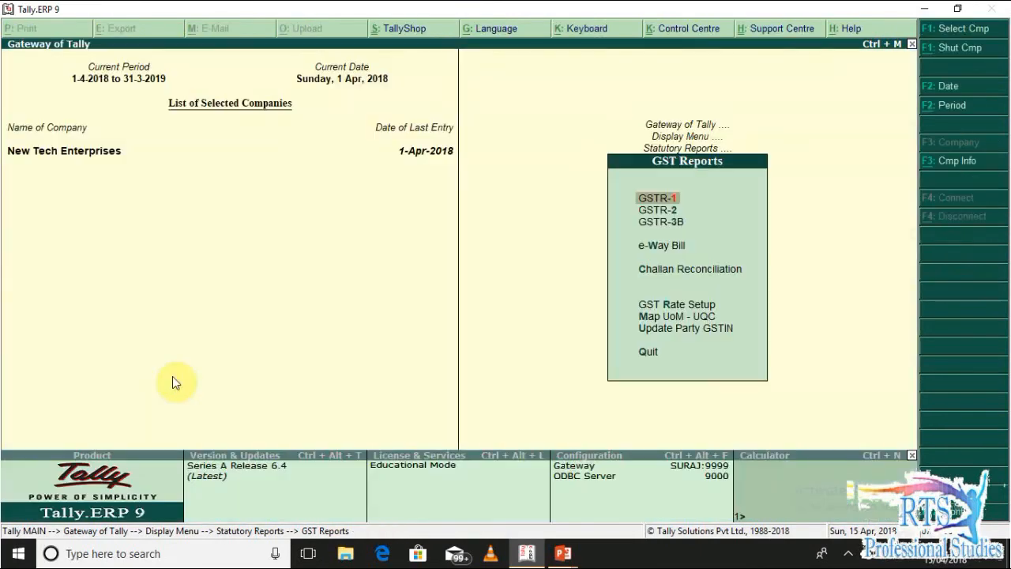
# Open the GSTR-3B report in summary view and review its outward and inward supplies.
pyautogui.press('Down')
pyautogui.press('Down')
pyautogui.press('Return')
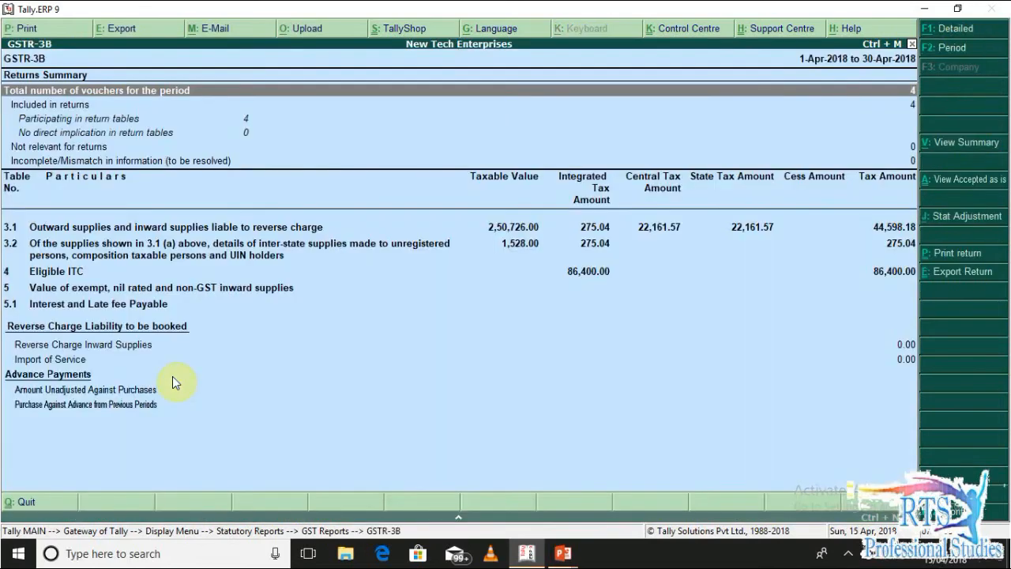
pyautogui.hotkey('alt', 'v')
pyautogui.press('Down')
pyautogui.press('Down')
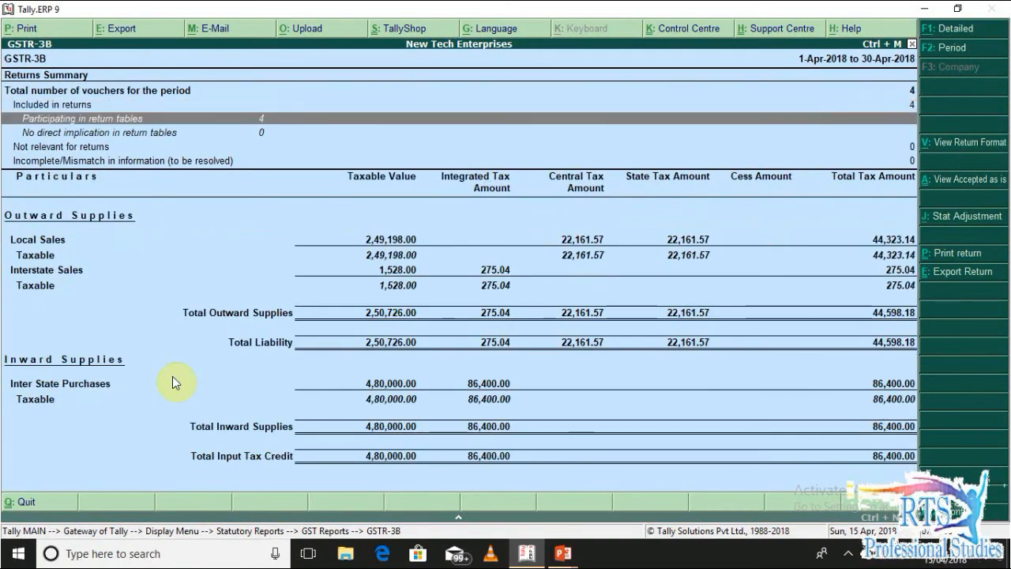
pyautogui.press('Down')
pyautogui.press('Down')
pyautogui.press('Down')
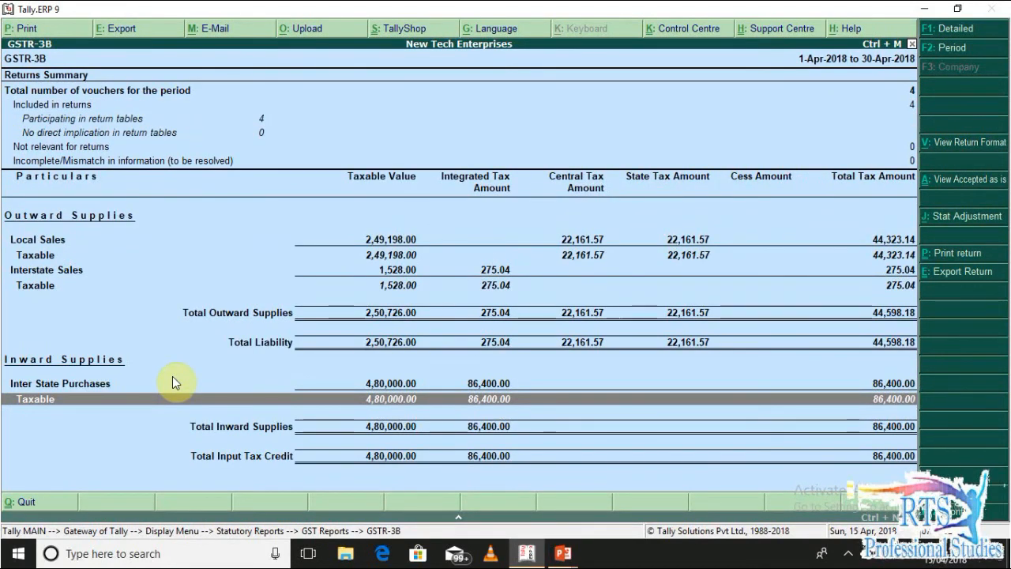
pyautogui.press('Up')
pyautogui.press('Up')
pyautogui.press('Up')
# Show GSTR-3B in return format and expand table 3.1, outward supplies and inward supplies liable to reverse charge.
pyautogui.hotkey('alt', 'v')
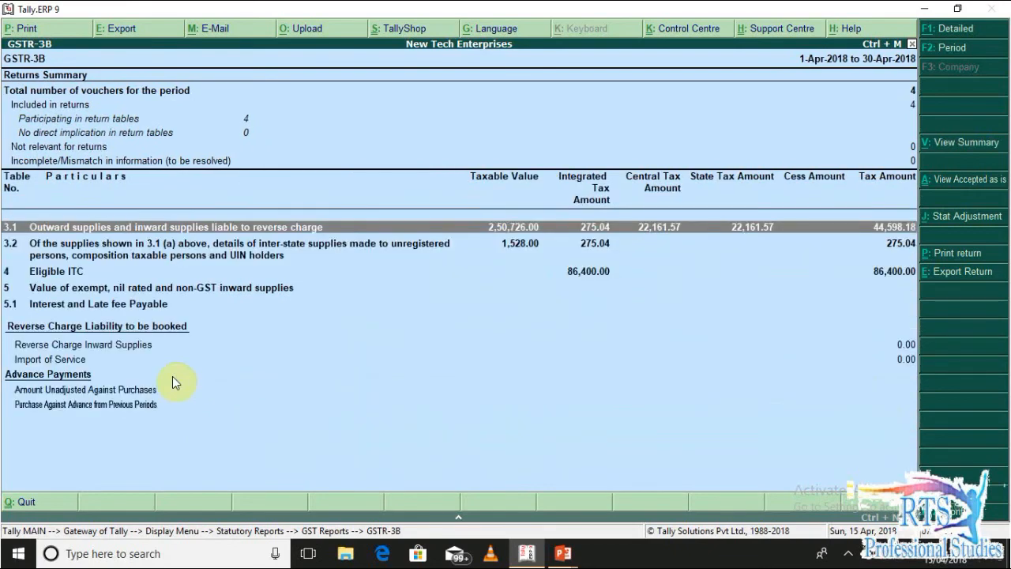
pyautogui.press('Down')
pyautogui.press('Down')
pyautogui.press('Up')
pyautogui.press('Up')
pyautogui.press('Return')
pyautogui.press('Down')
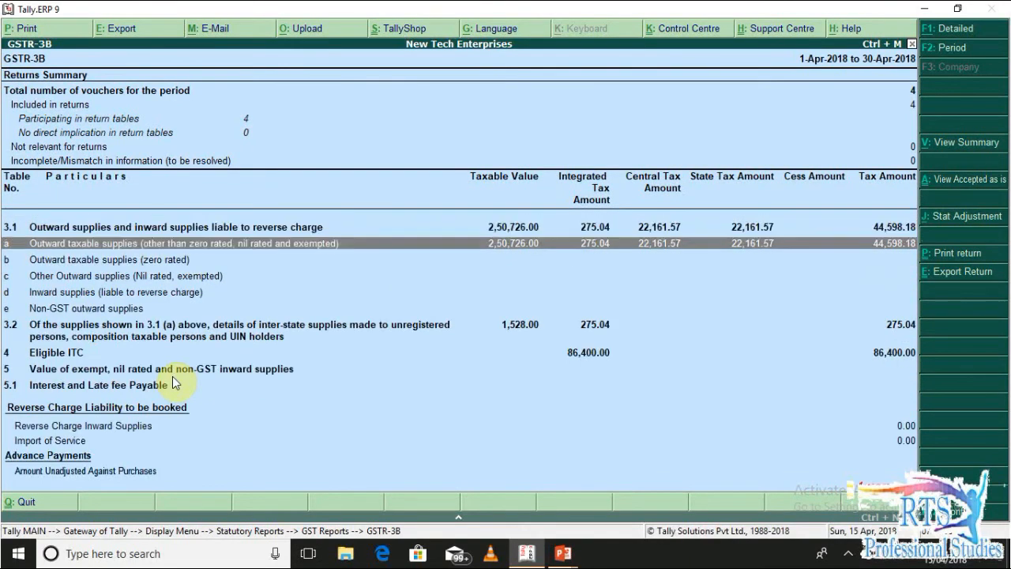
# Open the voucher register for row a, outward taxable supplies, and compare the Flipkart, Amazon and Ashok Traders entries.
pyautogui.press('Down')
pyautogui.press('Up')
pyautogui.press('Return')
pyautogui.press('Down')
pyautogui.press('Down')
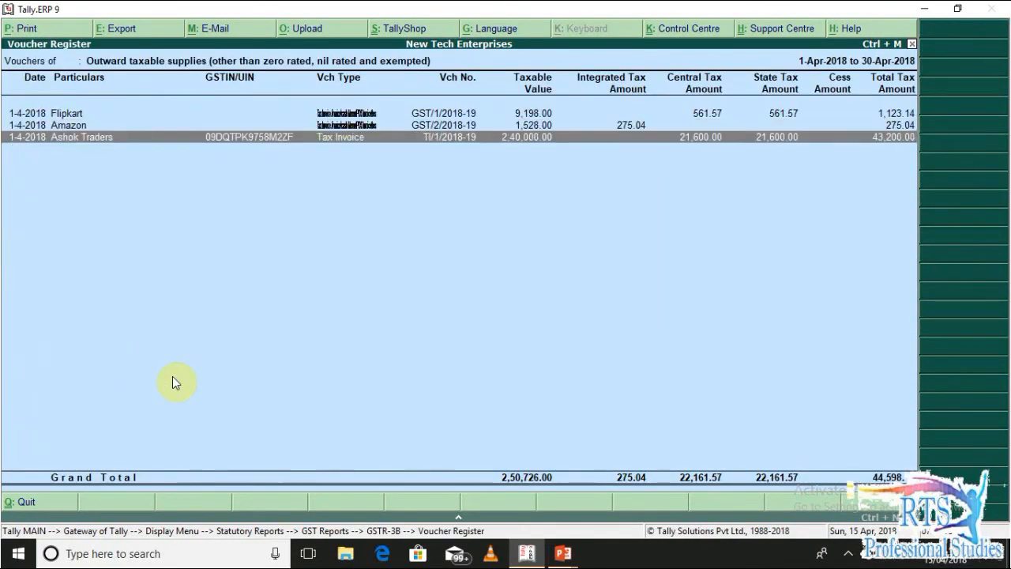
pyautogui.press('Up')
pyautogui.press('Up')
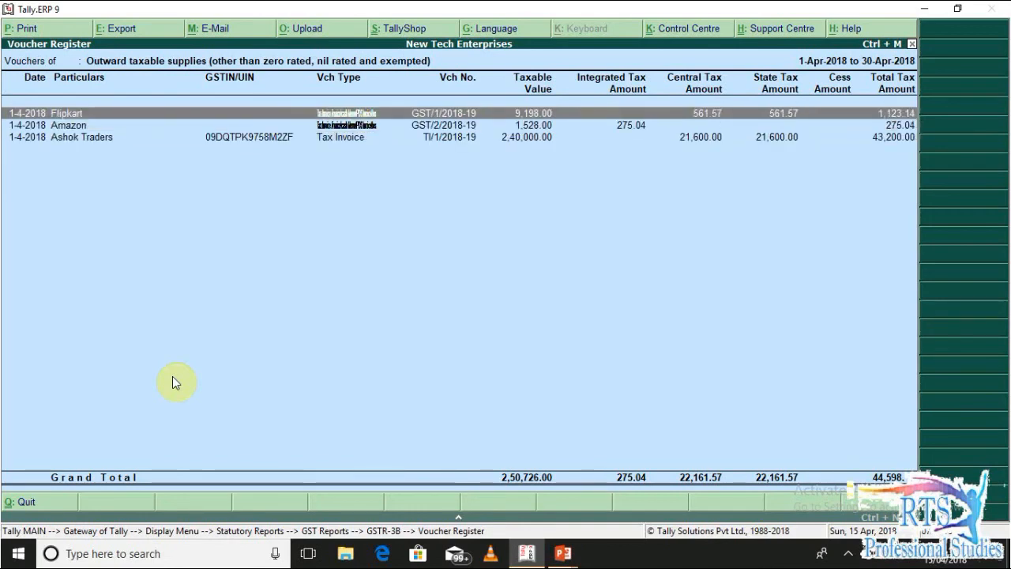
pyautogui.press('Down')
pyautogui.press('Down')
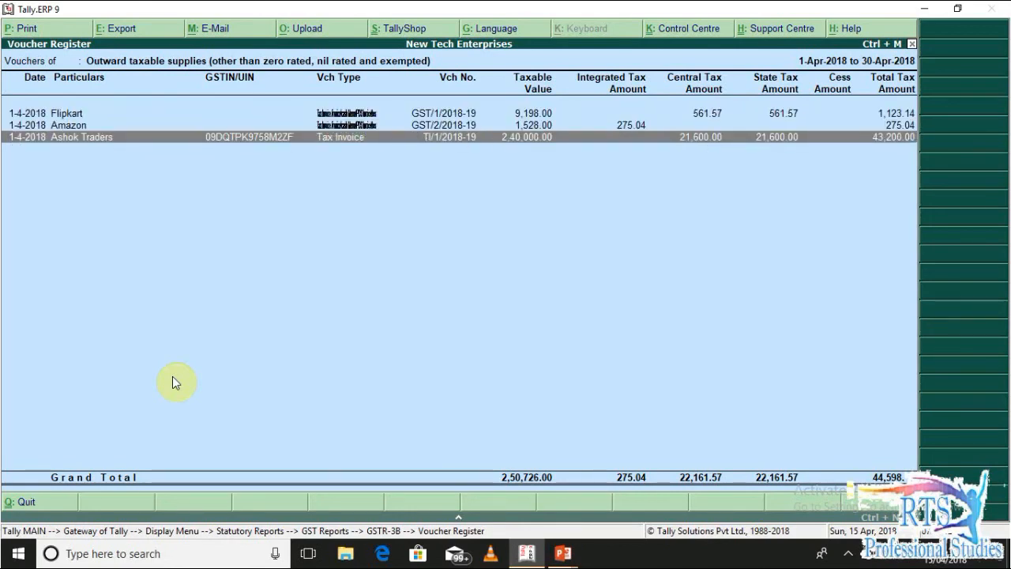
pyautogui.press('Up')
pyautogui.press('Down')
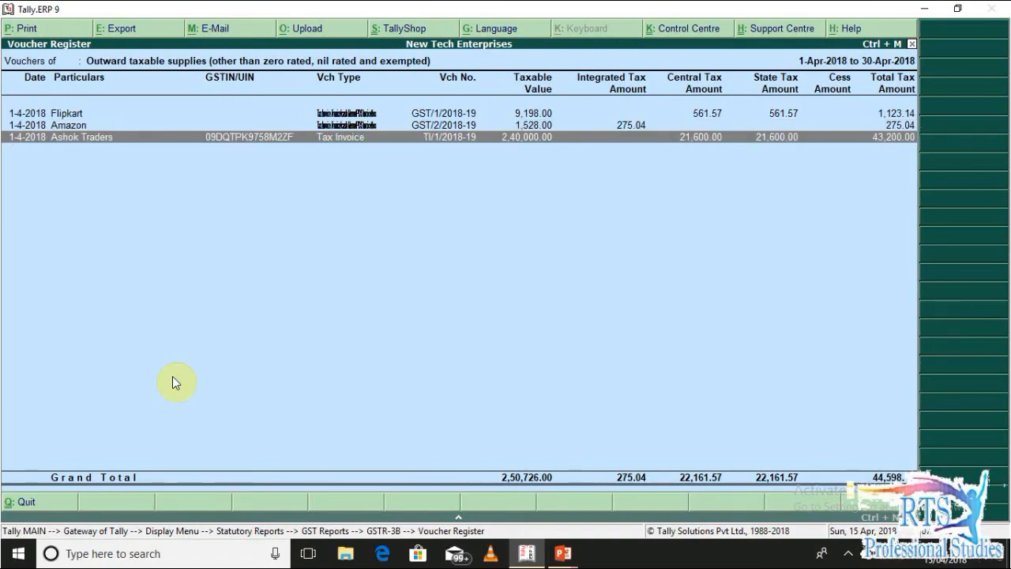
pyautogui.press('Up')
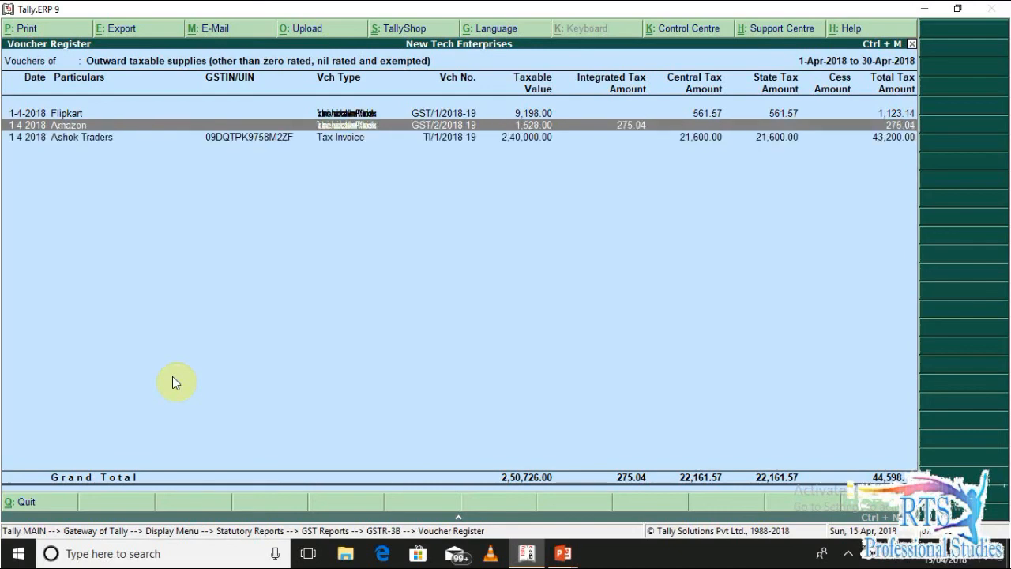
pyautogui.press('Down')
# Close the voucher register and review GSTR-3B in summary view.
pyautogui.press('Escape')
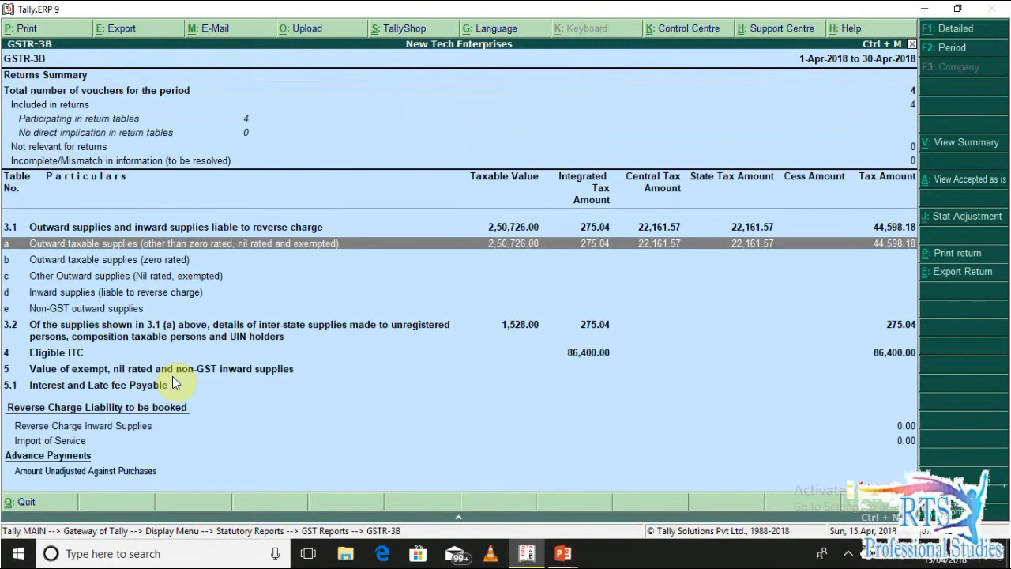
pyautogui.hotkey('alt', 'v')
pyautogui.press('Down')
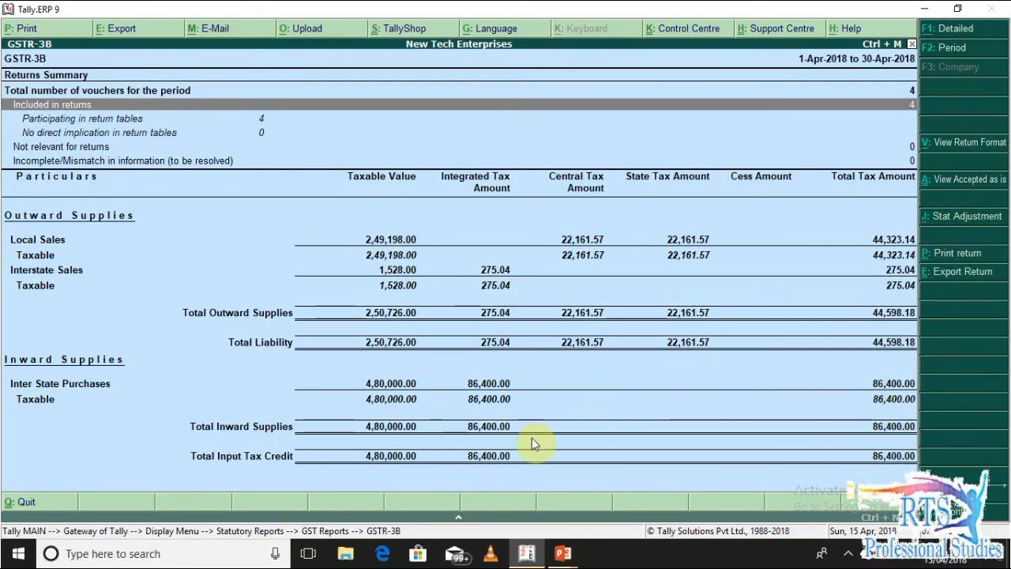
# Try to export the GSTR-3B return in JSON (Data Interchange) format.
pyautogui.hotkey('ctrl', 'e')
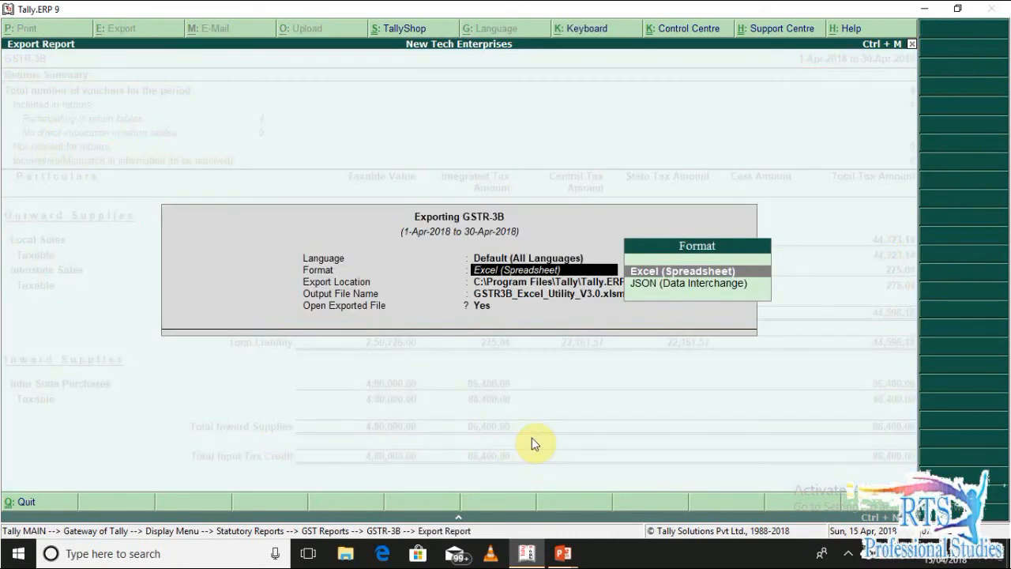
pyautogui.press('Down')
pyautogui.press('Return')
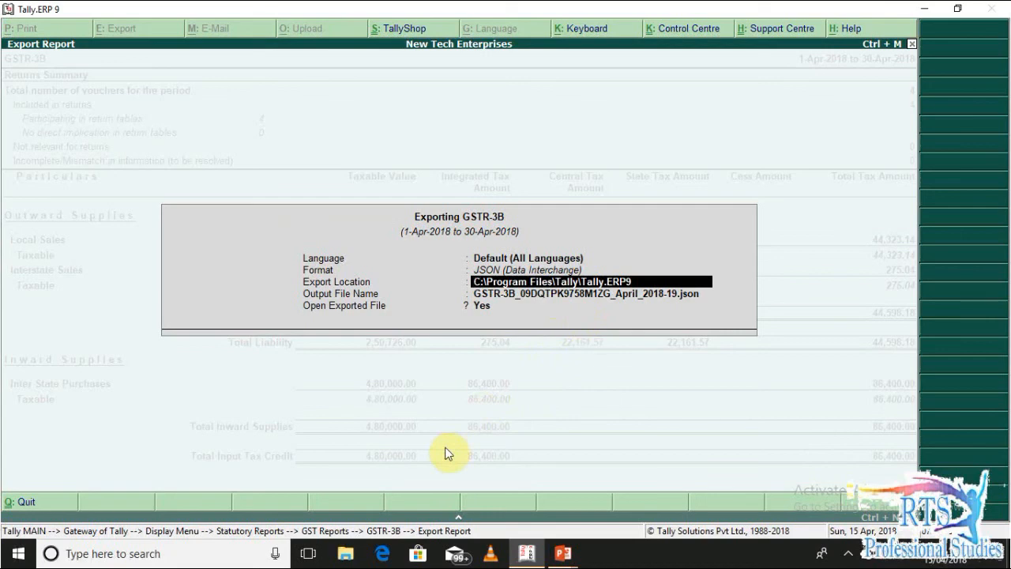
pyautogui.press('Escape')
pyautogui.press('Escape')
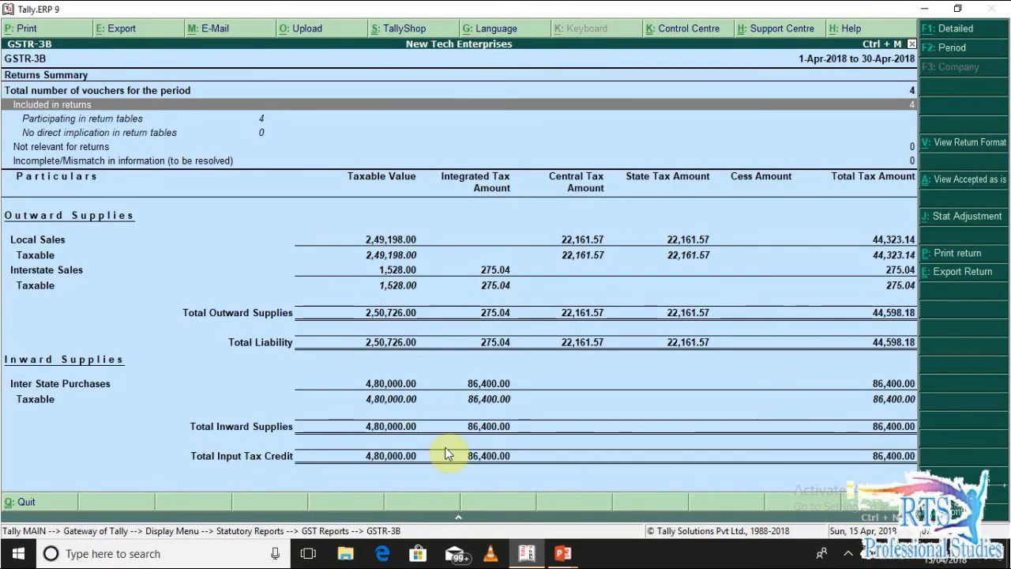
# Leave GSTR-3B and open the GSTR-1 report from the GST reports.
pyautogui.press('Escape')
pyautogui.press('Up')
pyautogui.press('Up')
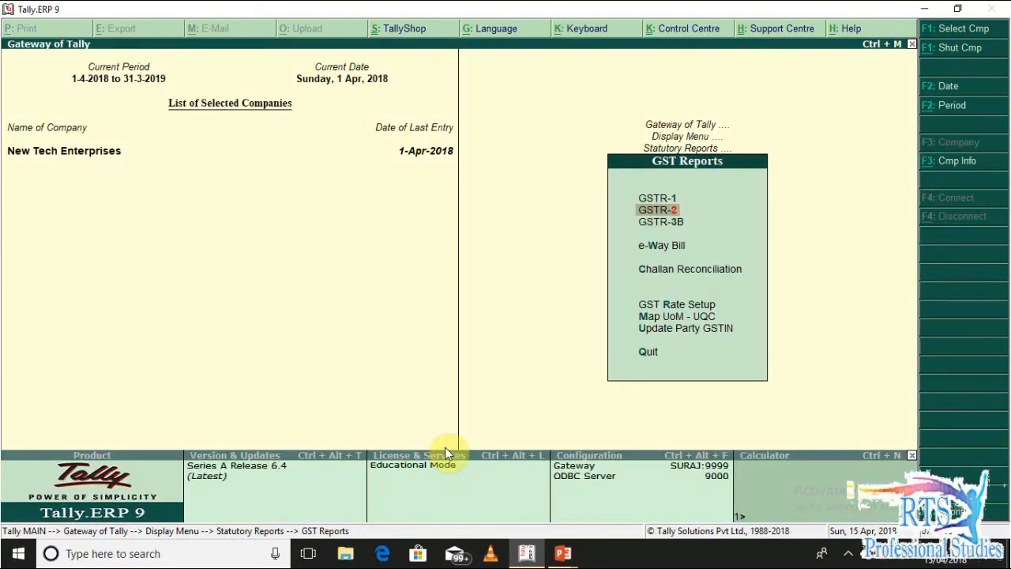
pyautogui.press('Return')
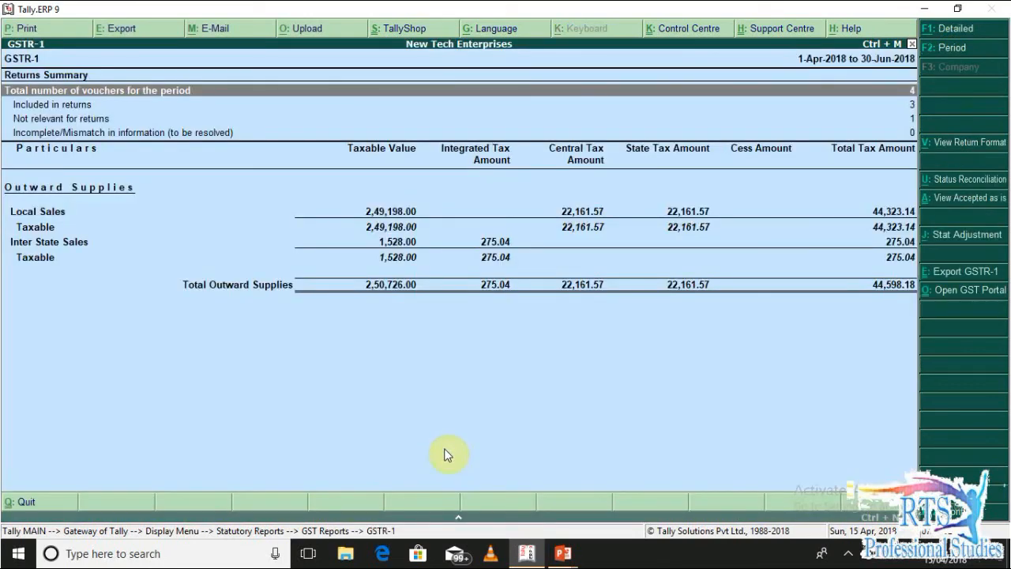